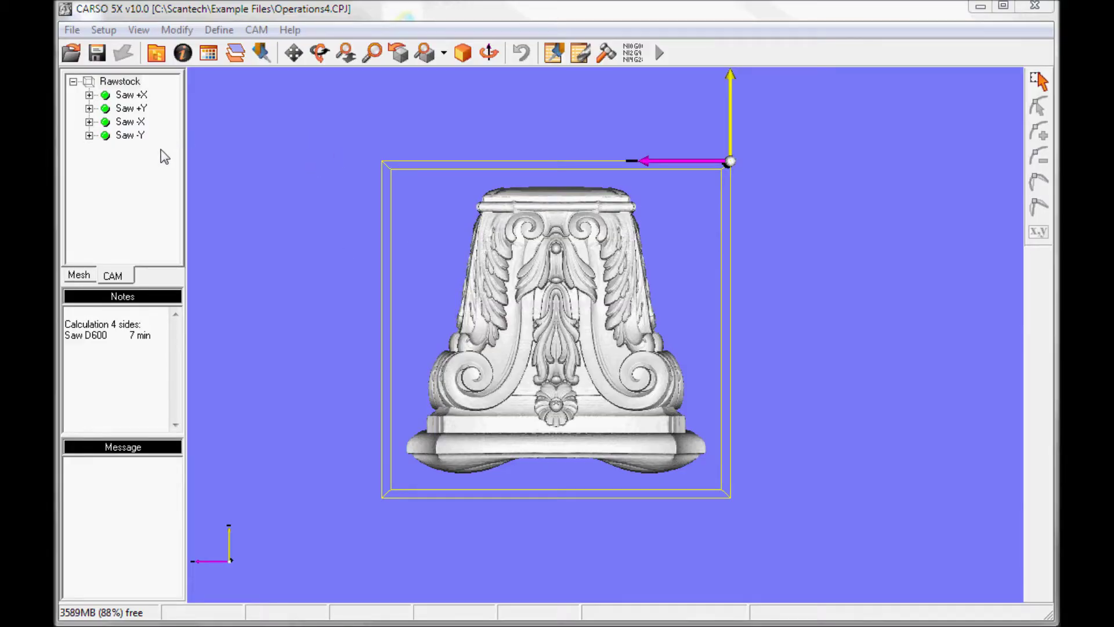
Step: Add a new operation to the rawstock and keep the Ball-end mill D20 as its tool
{"action": "left_click", "coordinate": [129, 83]}
{"action": "right_click", "coordinate": [129, 86]}
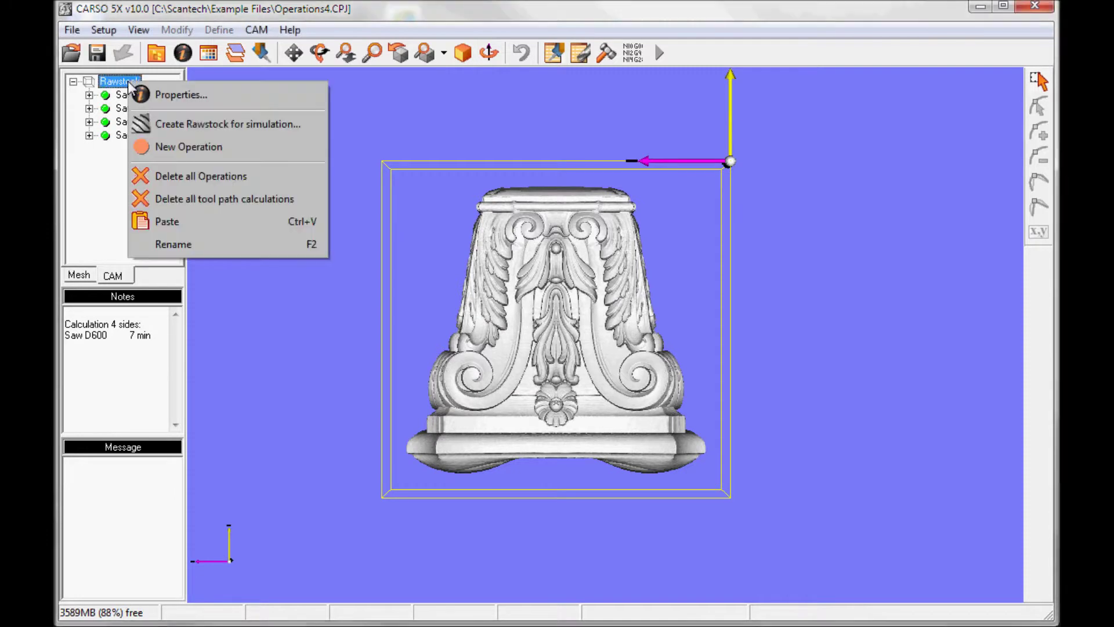
{"action": "left_click", "coordinate": [146, 146]}
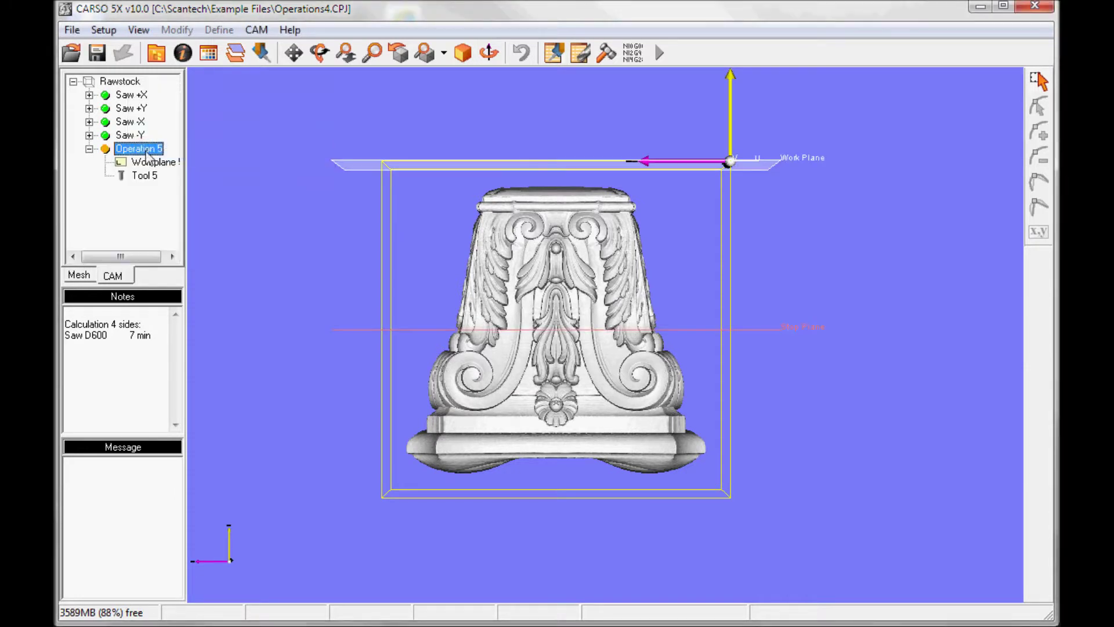
{"action": "double_click", "coordinate": [144, 177]}
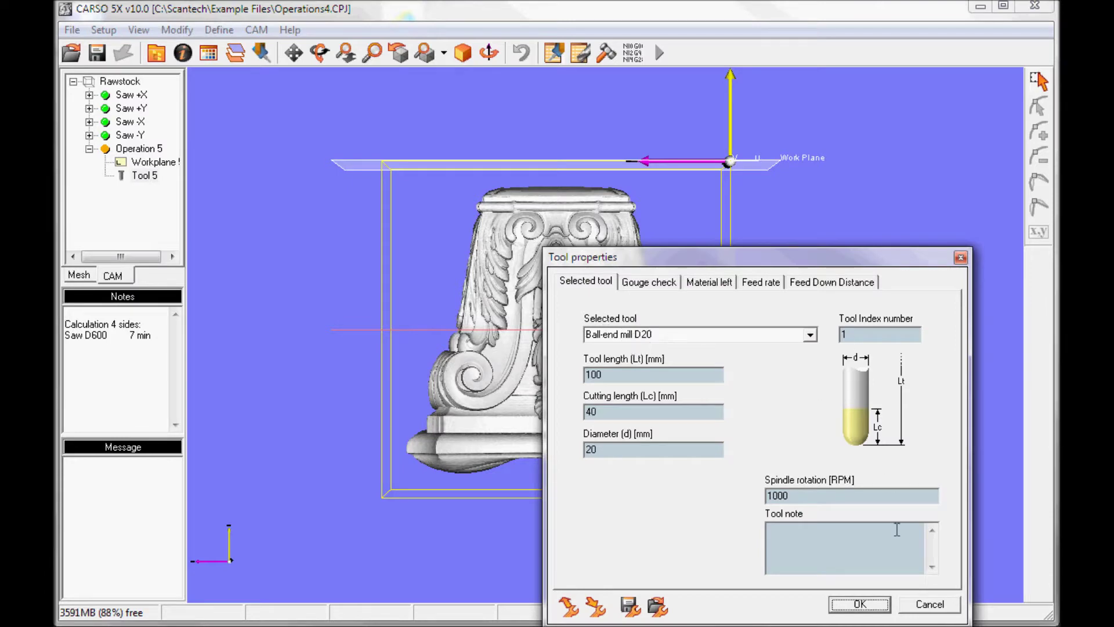
{"action": "left_click", "coordinate": [859, 604]}
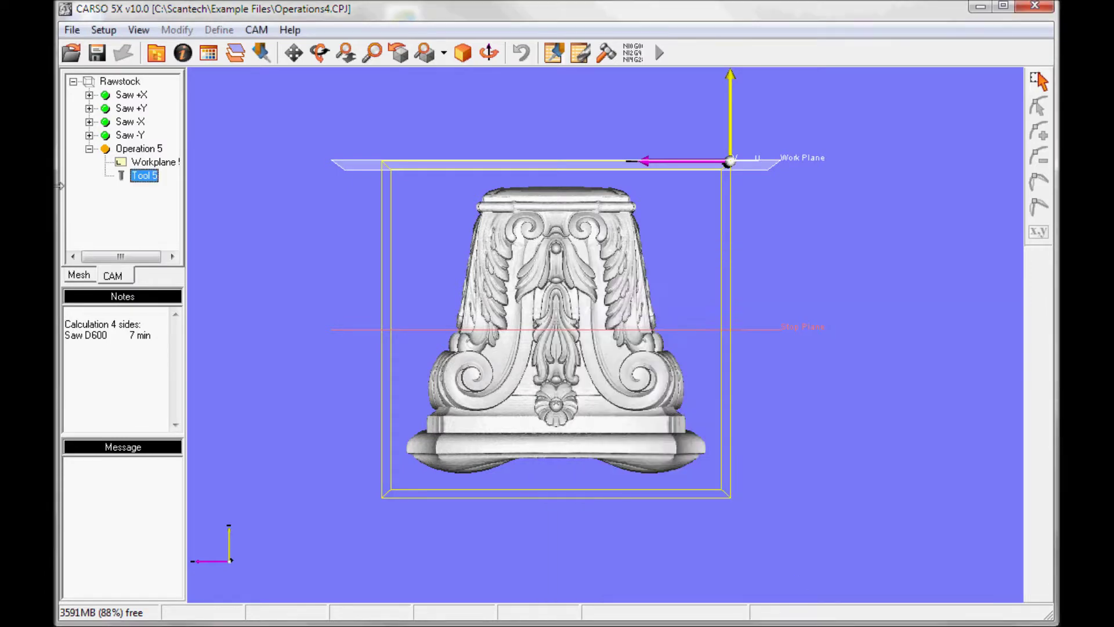
Step: Set the workplane of Operation 5 to +X, with the tool pointing along the plus X axis
{"action": "double_click", "coordinate": [150, 166]}
{"action": "left_click", "coordinate": [603, 373]}
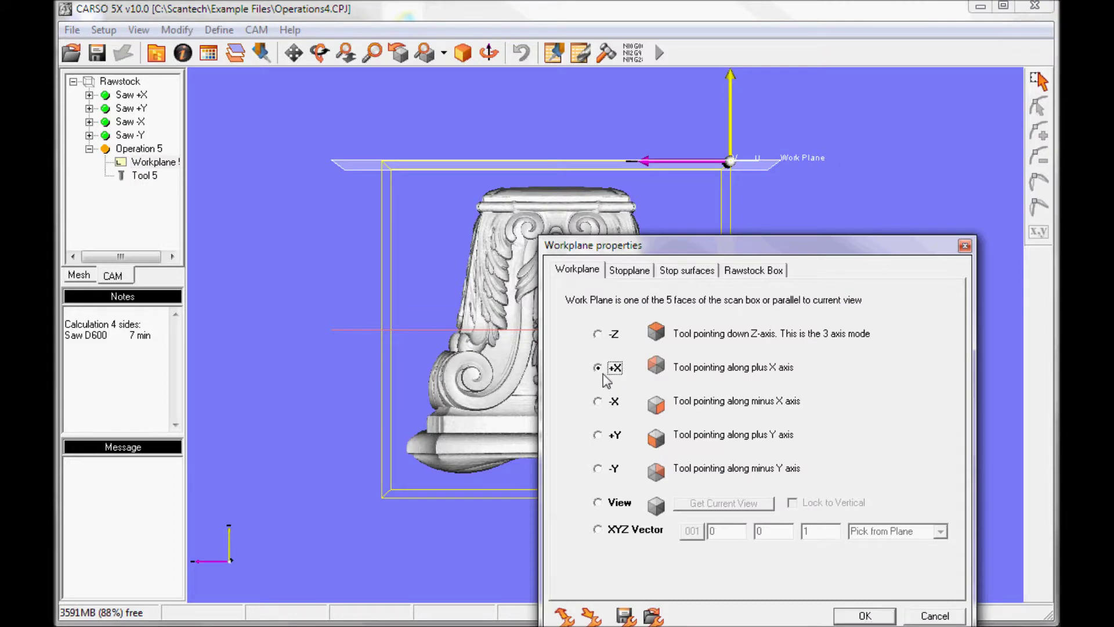
{"action": "left_click", "coordinate": [853, 614]}
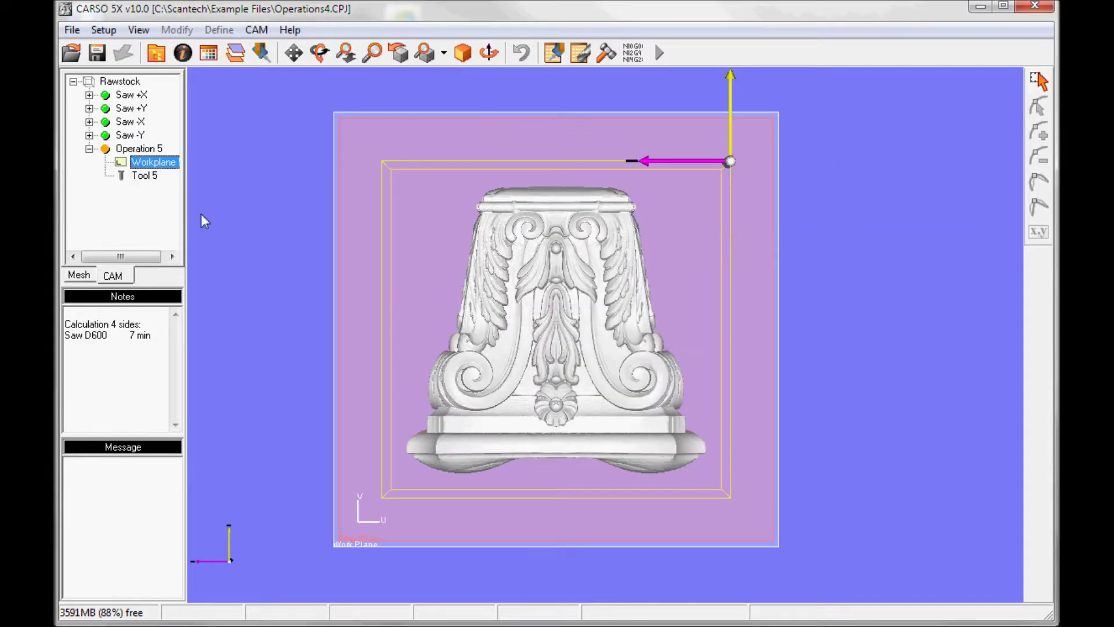
Step: Add a rectangular milling area to Operation 5
{"action": "left_click", "coordinate": [140, 149]}
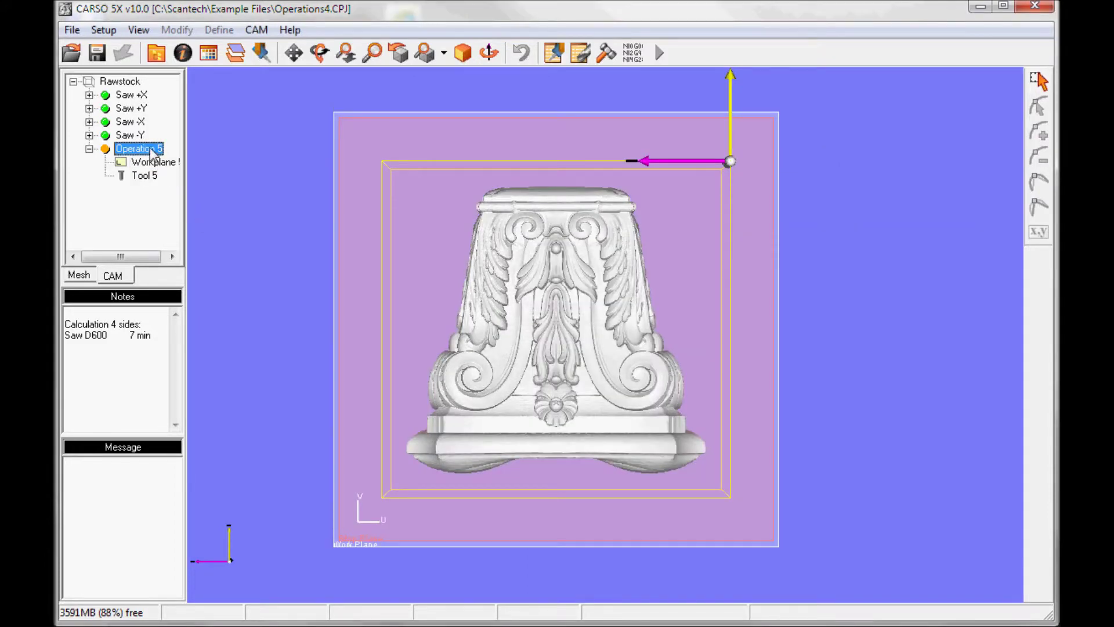
{"action": "right_click", "coordinate": [151, 147]}
{"action": "mouse_move", "coordinate": [171, 163]}
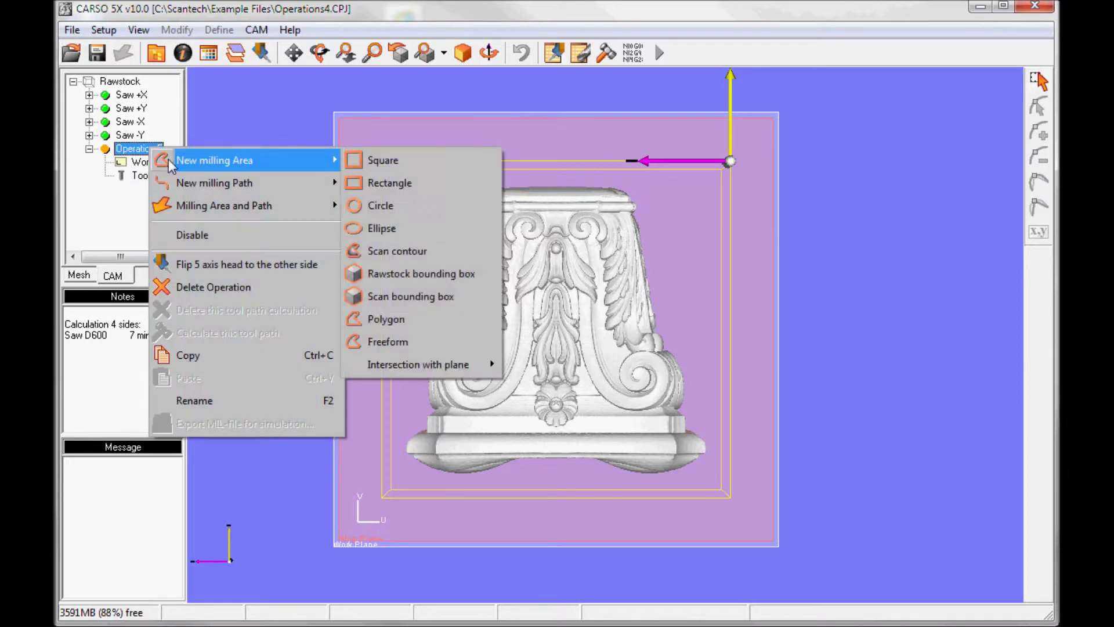
{"action": "left_click", "coordinate": [406, 183]}
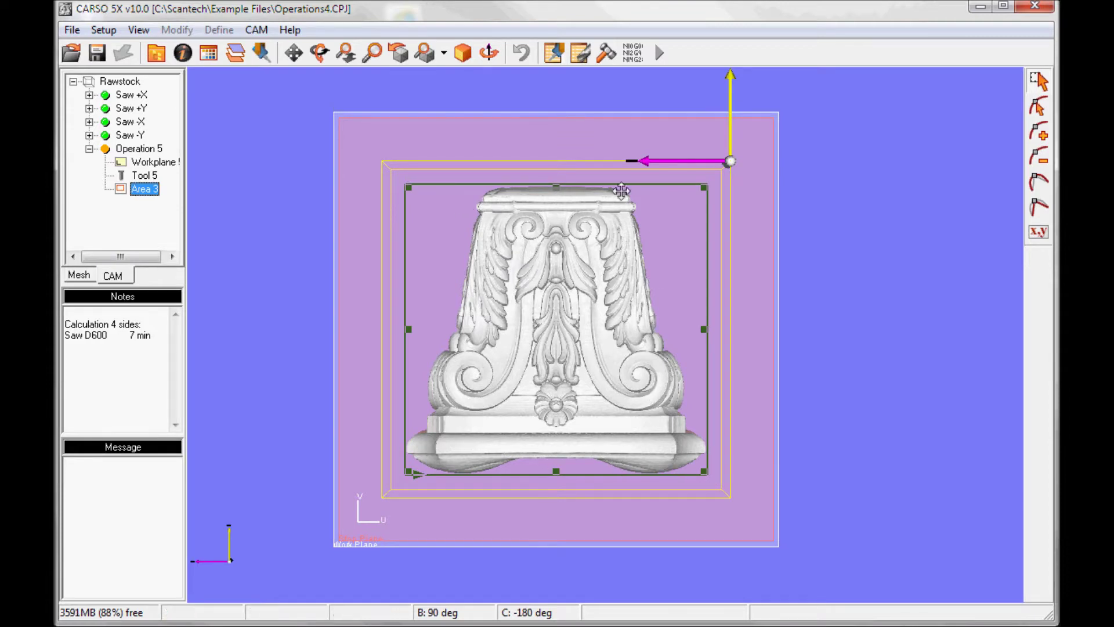
Step: Move the four corner nodes of the rectangular area inward to form a trapezoid following the capital's tapered outline
{"action": "left_click", "coordinate": [1038, 107]}
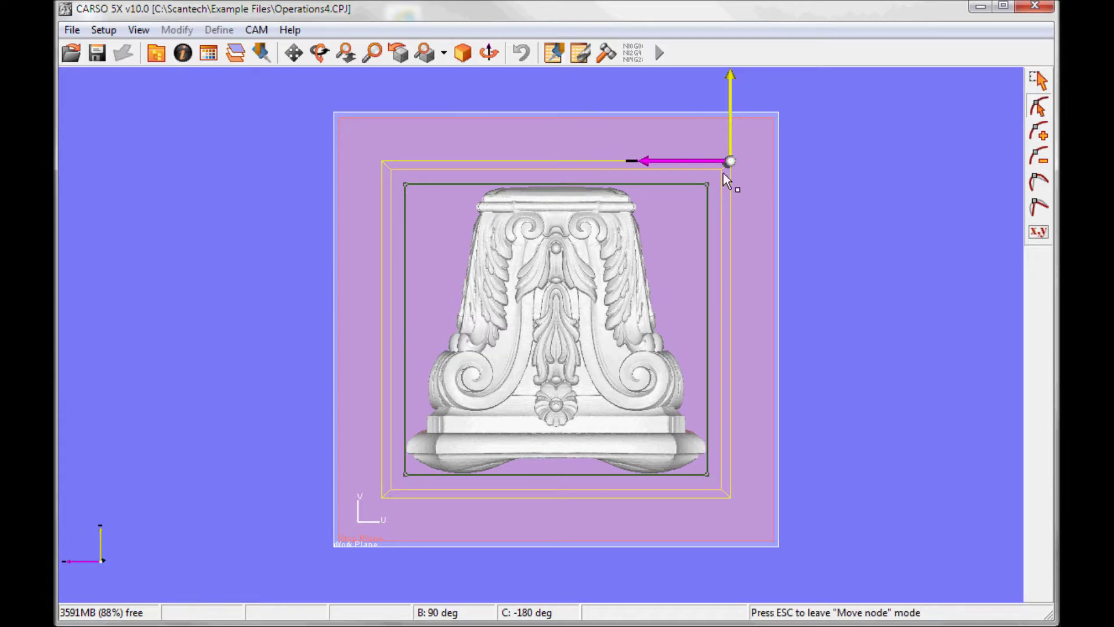
{"action": "left_click_drag", "start_coordinate": [707, 184], "coordinate": [631, 203]}
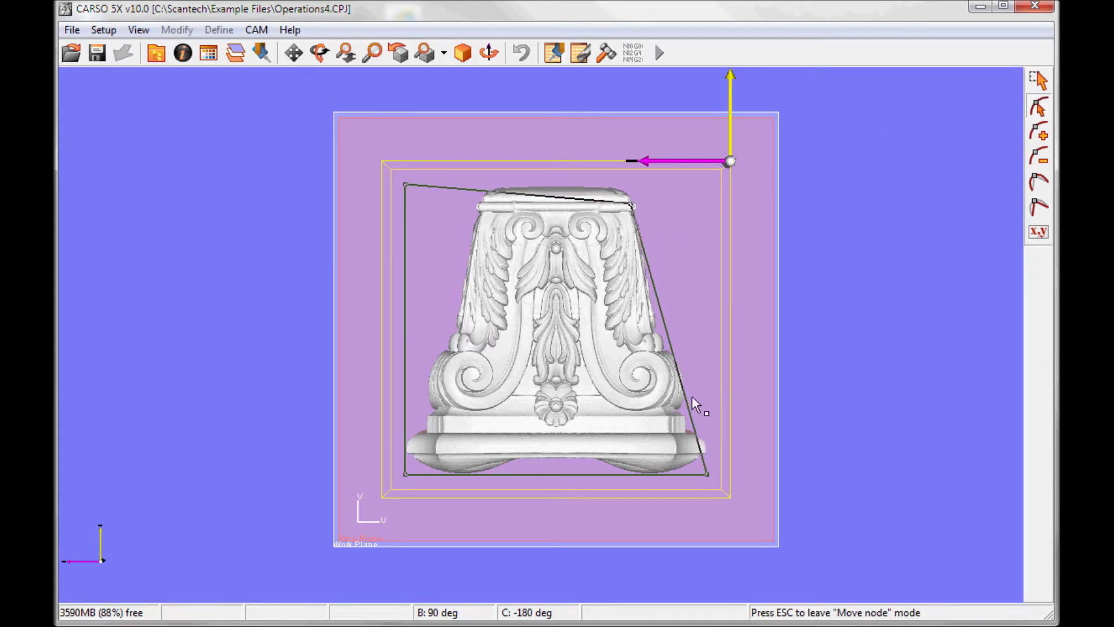
{"action": "left_click_drag", "start_coordinate": [705, 474], "coordinate": [691, 451]}
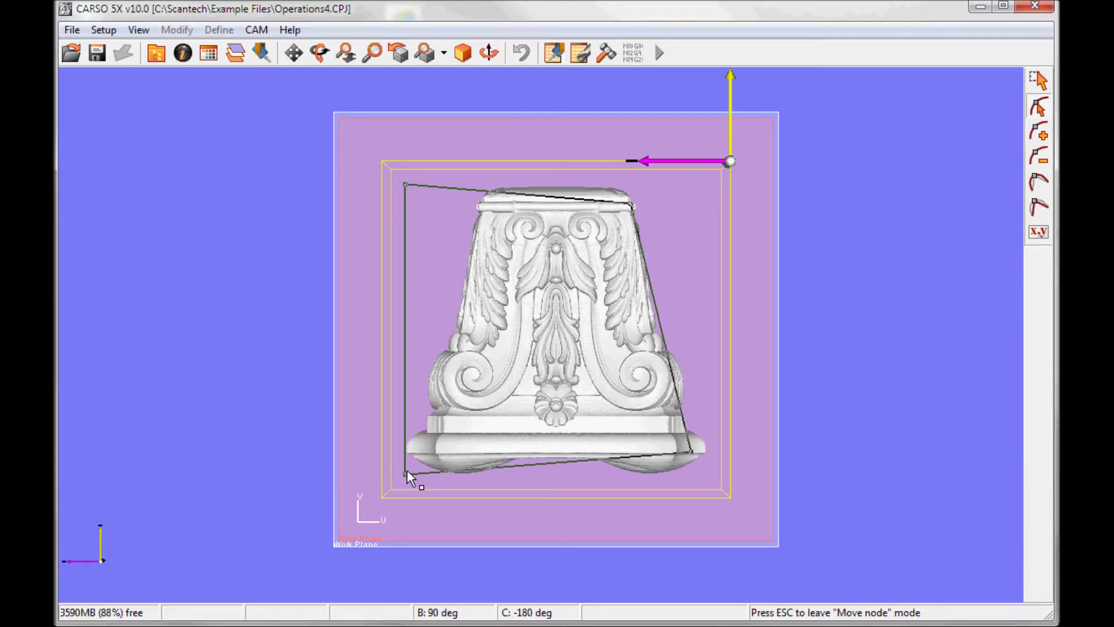
{"action": "left_click_drag", "start_coordinate": [405, 472], "coordinate": [422, 451]}
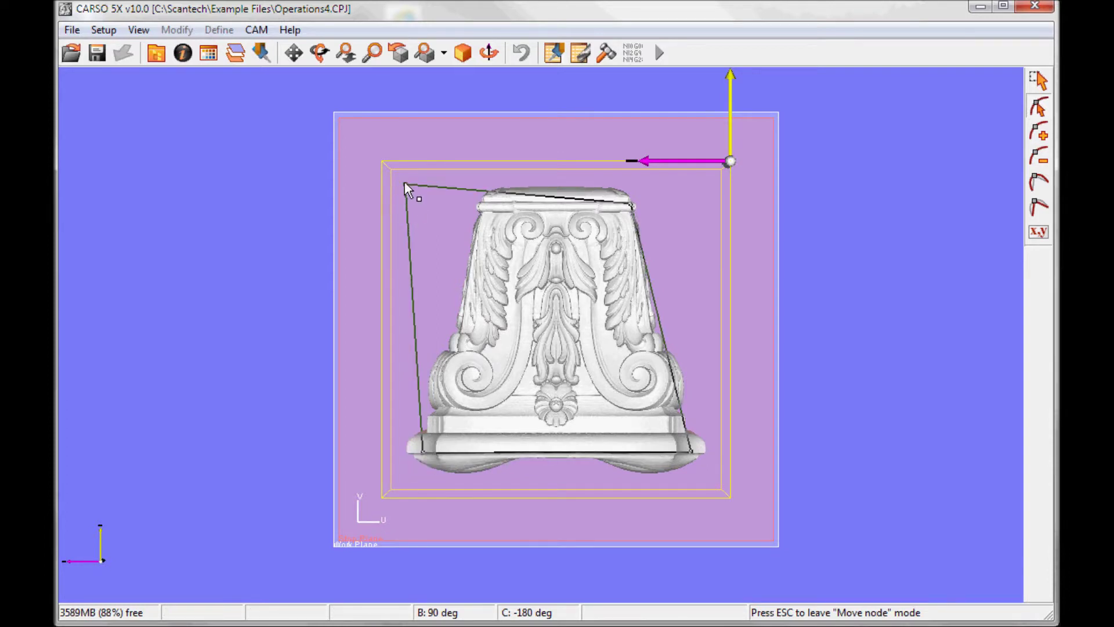
{"action": "left_click_drag", "start_coordinate": [405, 184], "coordinate": [483, 203]}
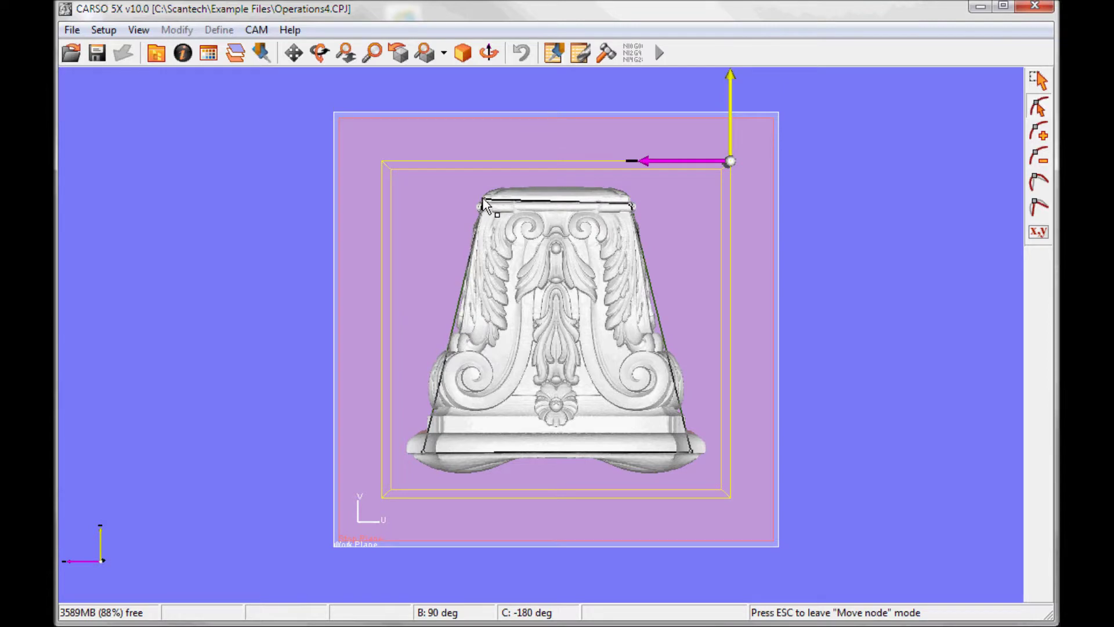
{"action": "left_click", "coordinate": [1041, 82]}
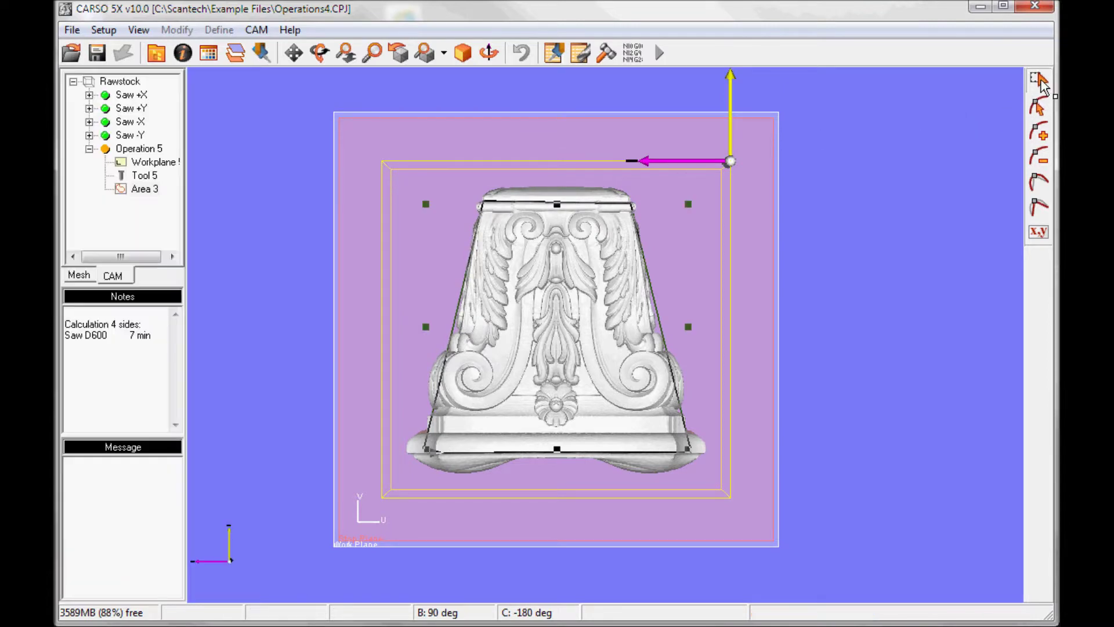
Step: Set the step over of the trapezoidal milling area to 5 mm, 25 % of the tool
{"action": "right_click", "coordinate": [140, 191]}
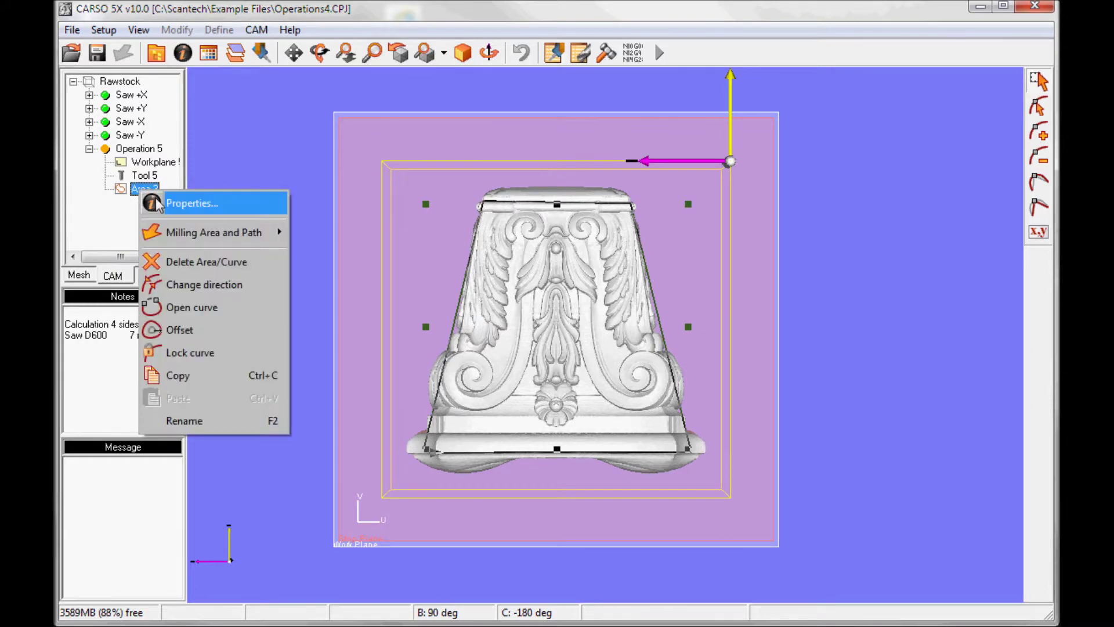
{"action": "left_click", "coordinate": [158, 205]}
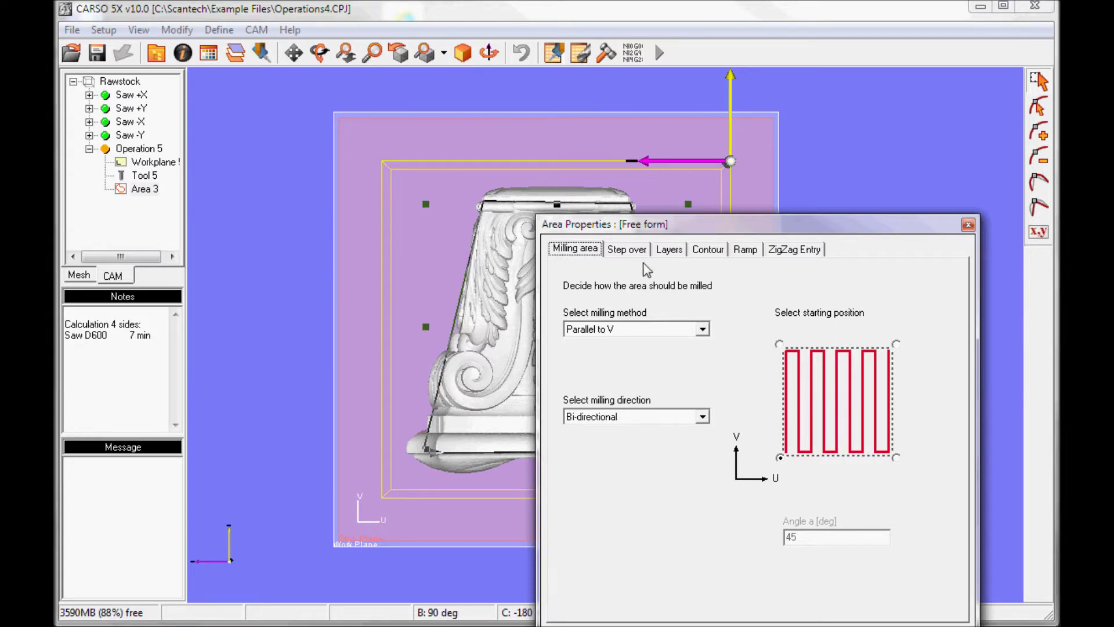
{"action": "left_click", "coordinate": [627, 250]}
{"action": "left_click", "coordinate": [588, 402]}
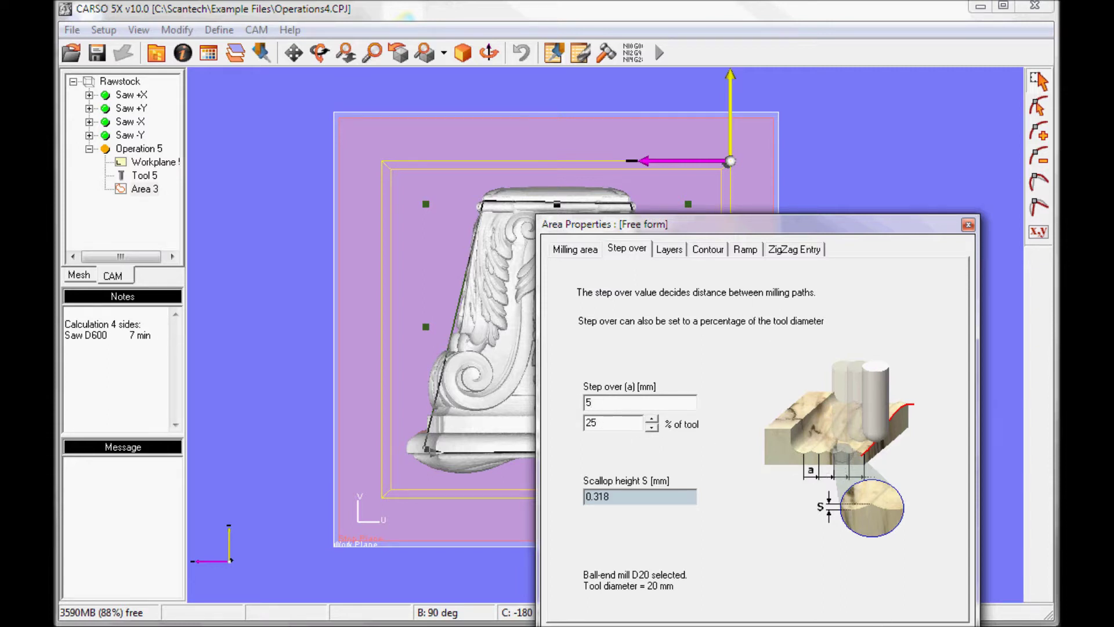
{"action": "key", "text": "Return"}
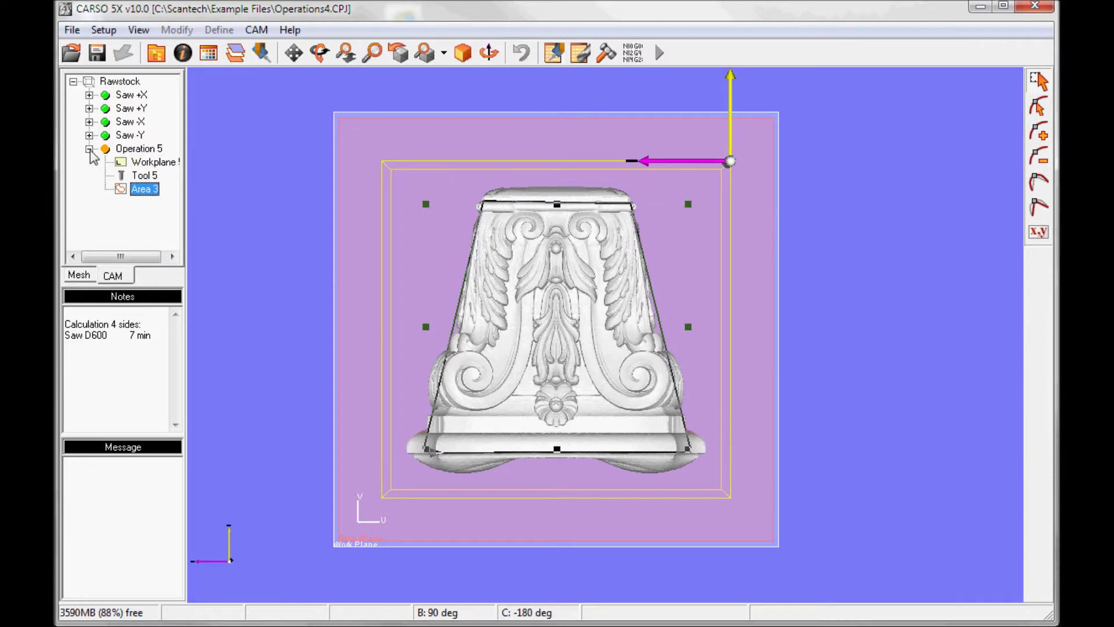
Step: Copy Operation 5, paste three duplicates under Rawstock, and collapse the original operation in the tree
{"action": "left_click", "coordinate": [122, 150]}
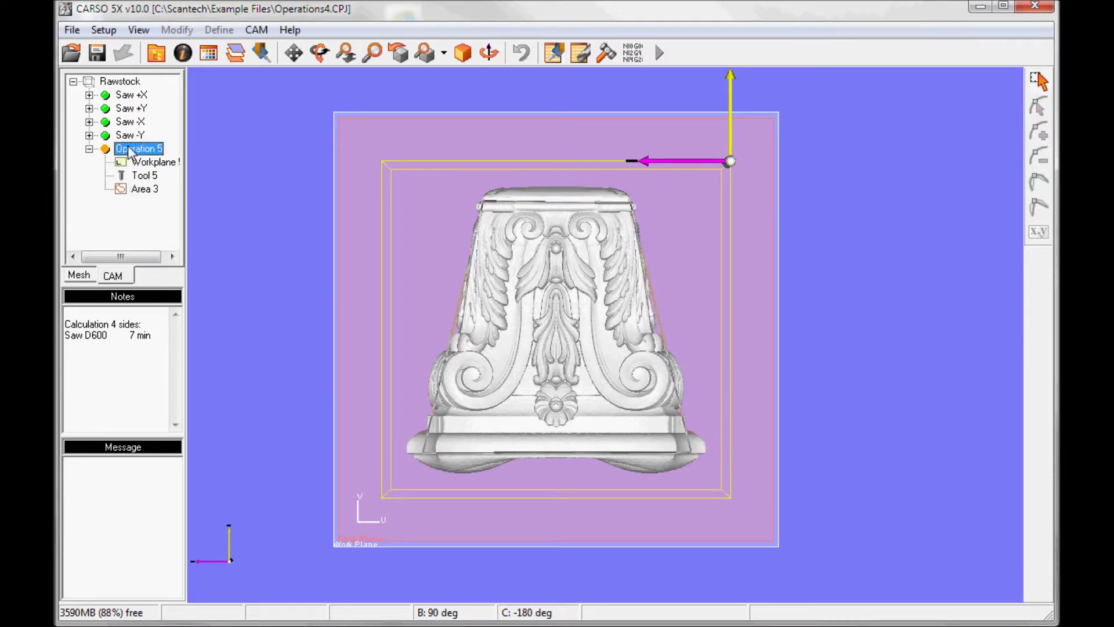
{"action": "right_click", "coordinate": [130, 152]}
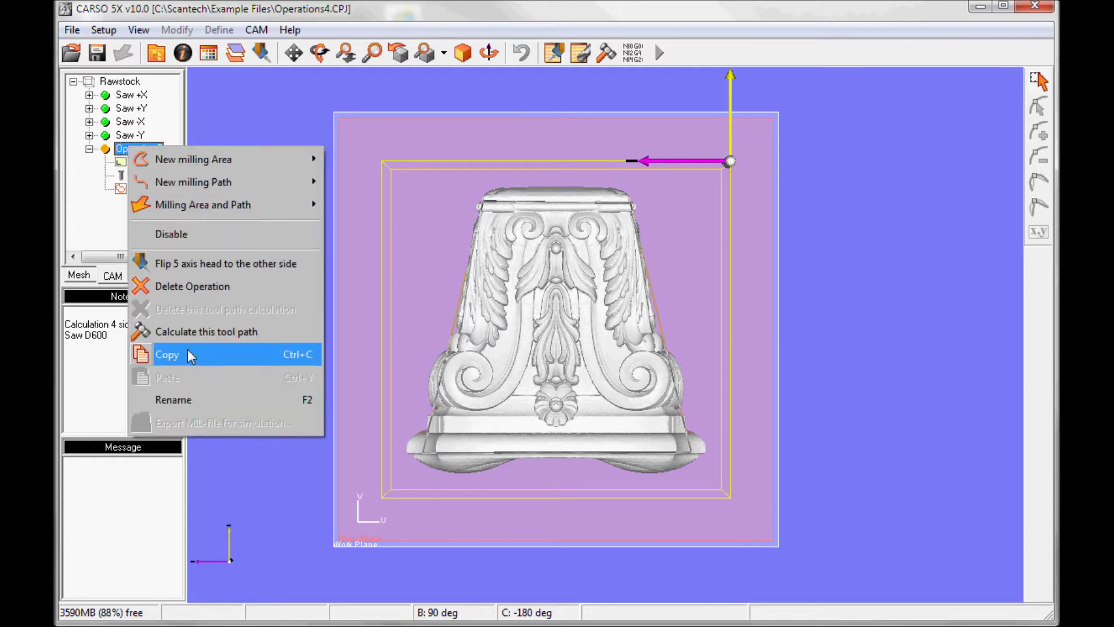
{"action": "left_click", "coordinate": [187, 354]}
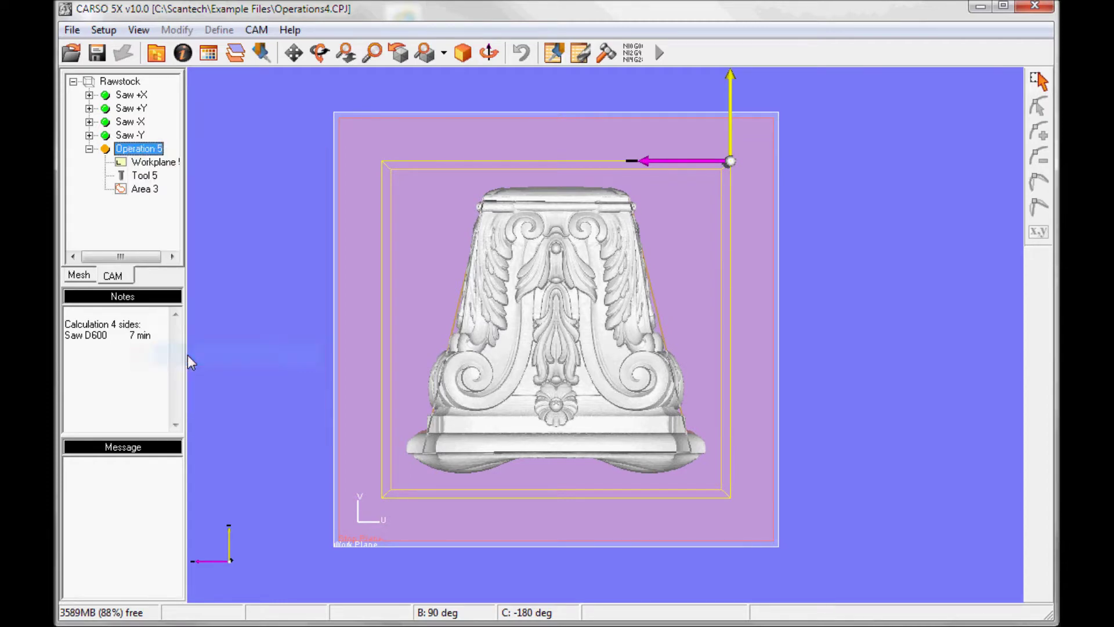
{"action": "left_click", "coordinate": [120, 82]}
{"action": "right_click", "coordinate": [120, 82]}
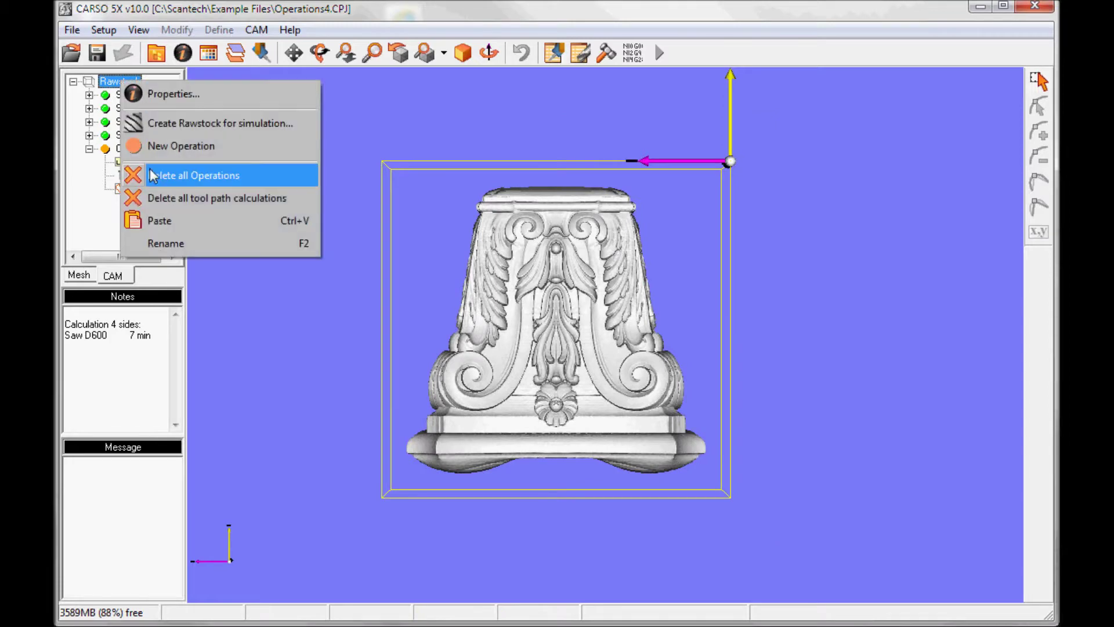
{"action": "left_click", "coordinate": [163, 224]}
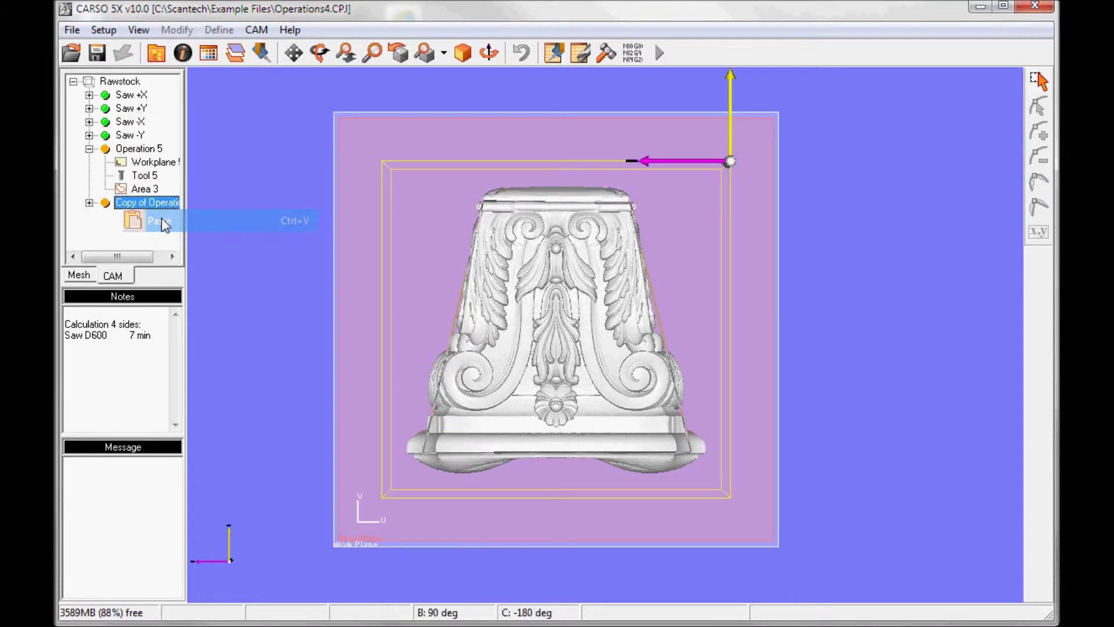
{"action": "left_click", "coordinate": [128, 84]}
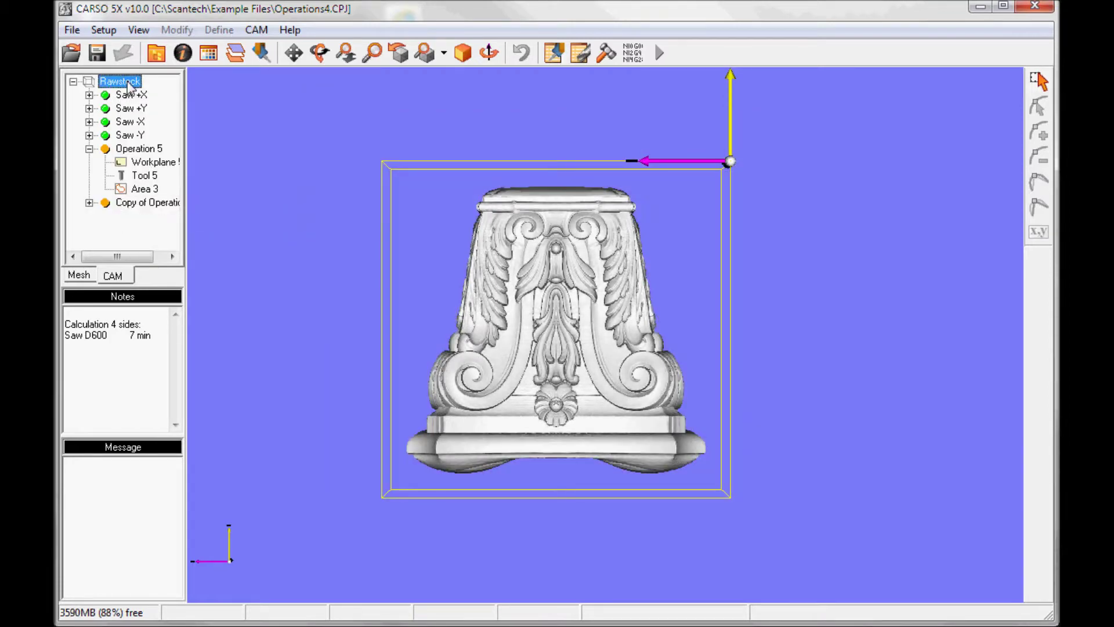
{"action": "key", "text": "ctrl+v"}
{"action": "left_click", "coordinate": [129, 84]}
{"action": "key", "text": "ctrl+v"}
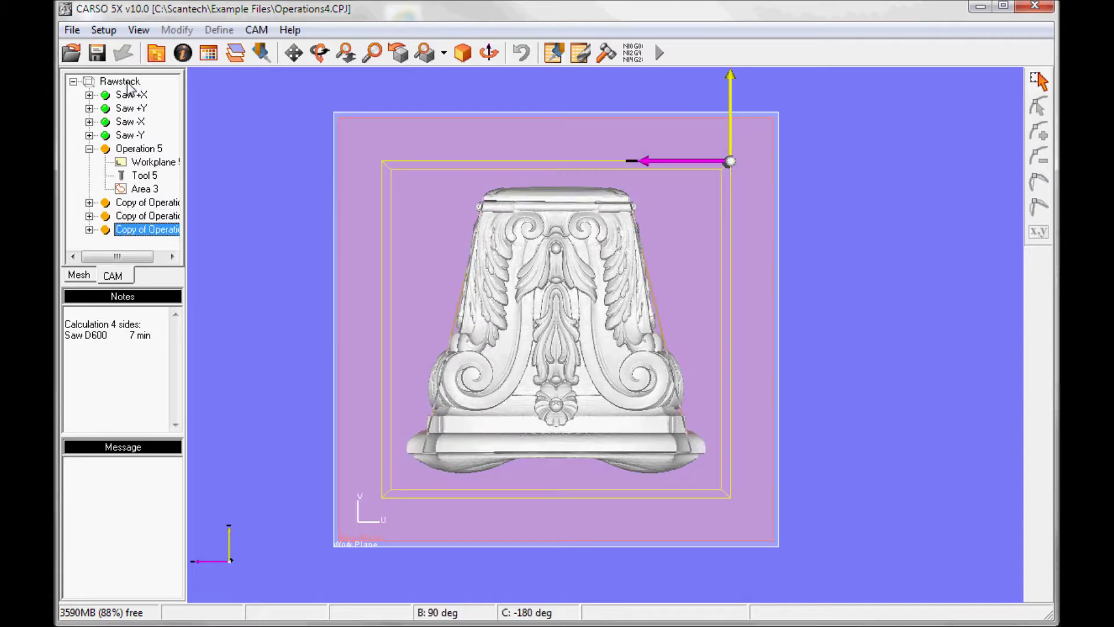
{"action": "left_click", "coordinate": [89, 149]}
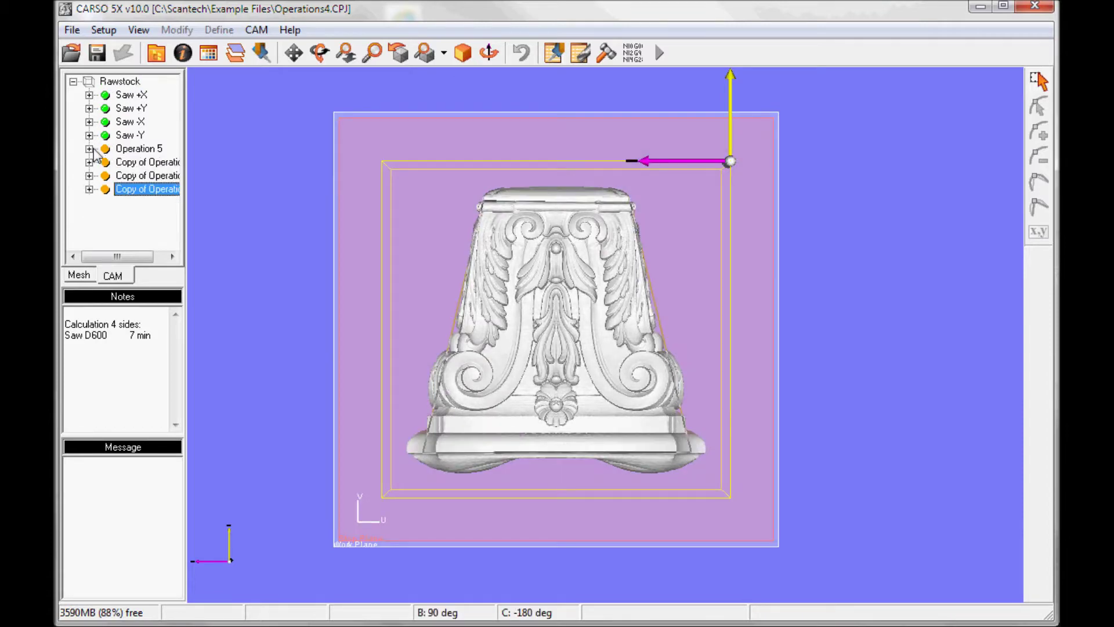
Step: Set the workplane of the first copy of Operation 5 to -X
{"action": "left_click", "coordinate": [143, 162]}
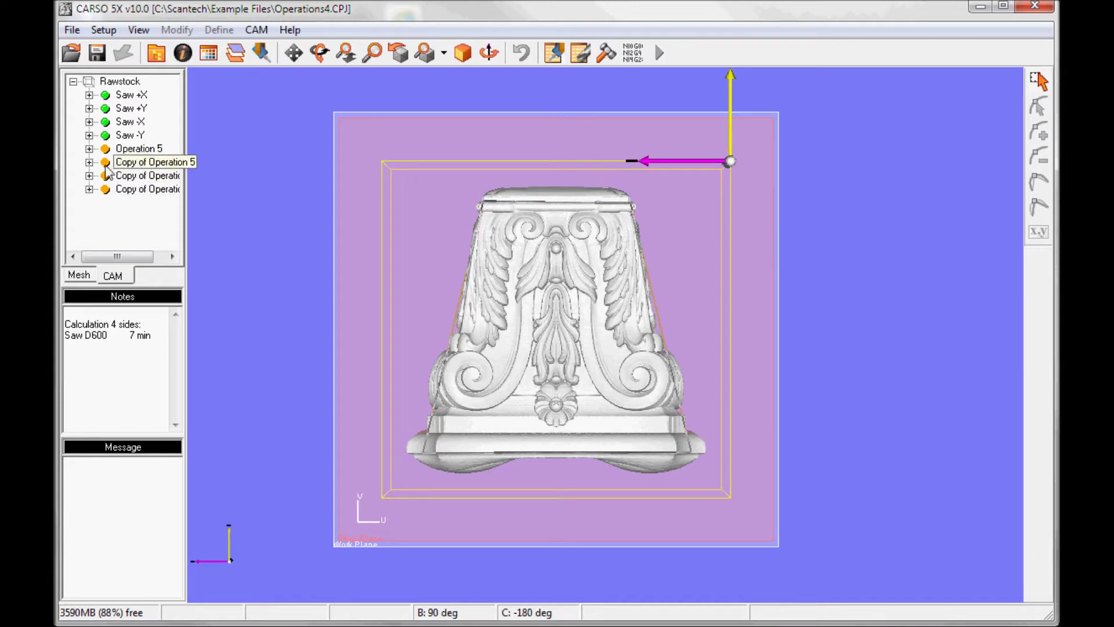
{"action": "left_click", "coordinate": [90, 163]}
{"action": "double_click", "coordinate": [140, 176]}
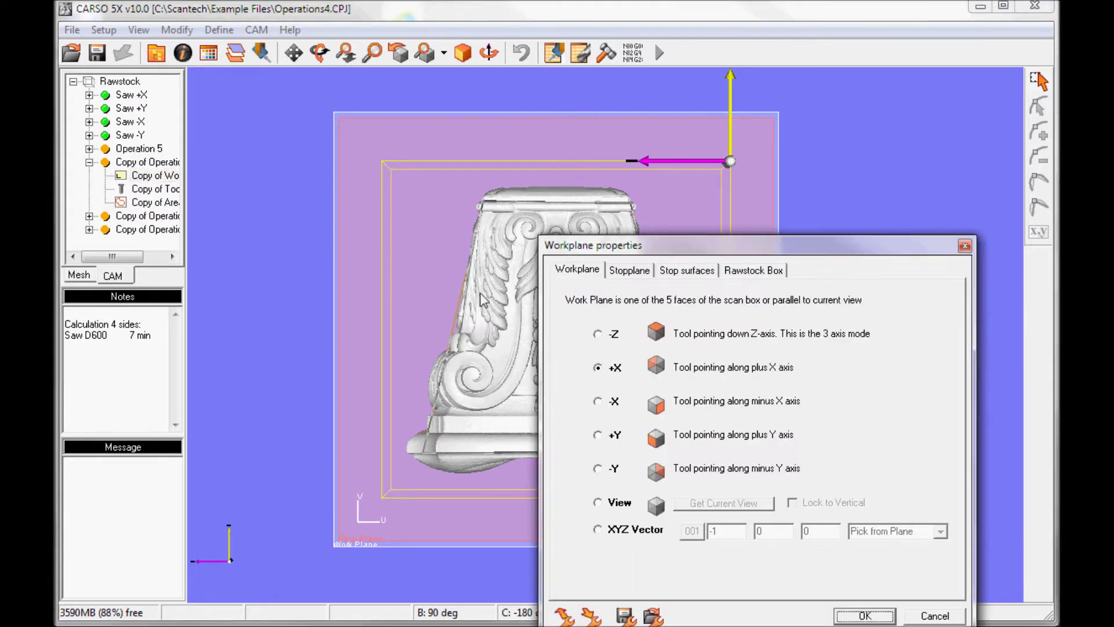
{"action": "left_click", "coordinate": [601, 403]}
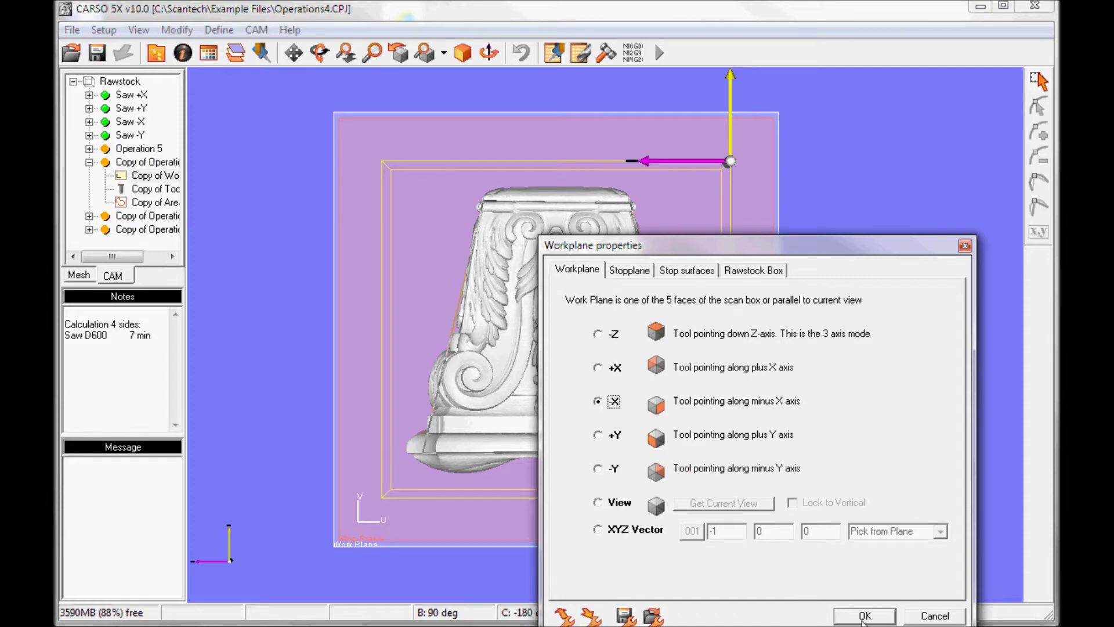
{"action": "left_click", "coordinate": [861, 618]}
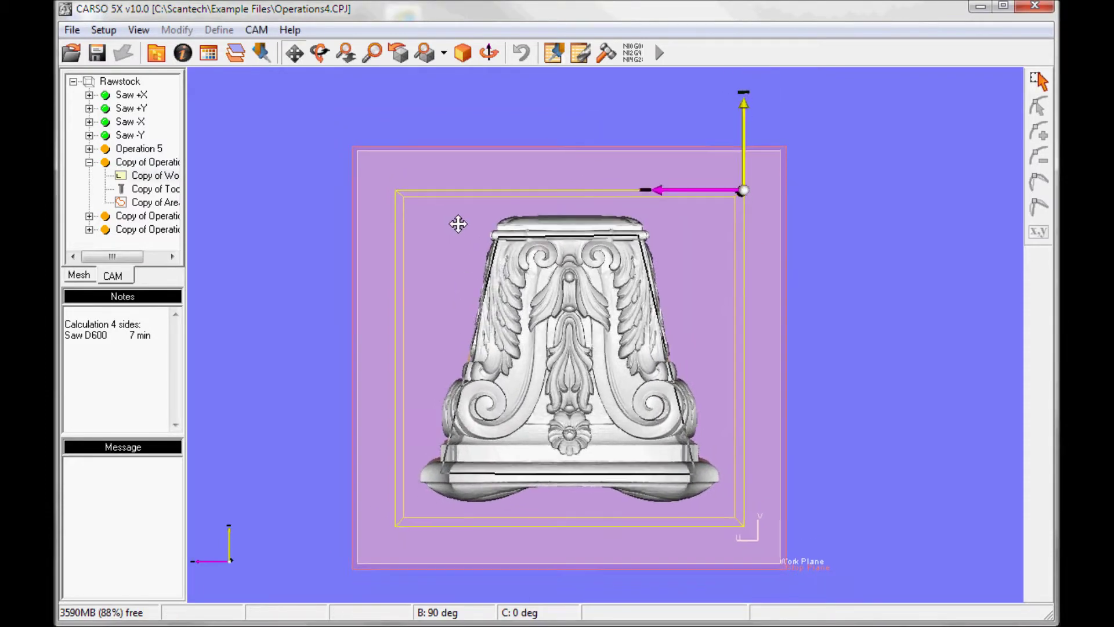
Step: Set the workplane of the second copy of Operation 5 to +Y
{"action": "middle_click_drag", "start_coordinate": [458, 224], "coordinate": [280, 238]}
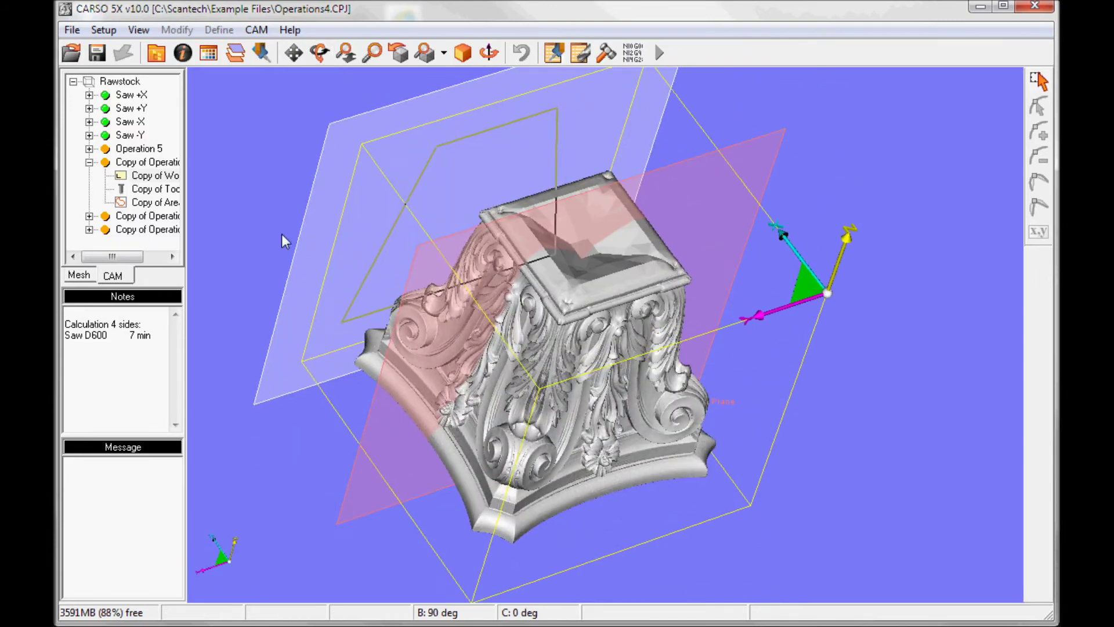
{"action": "left_click", "coordinate": [89, 229]}
{"action": "double_click", "coordinate": [142, 216]}
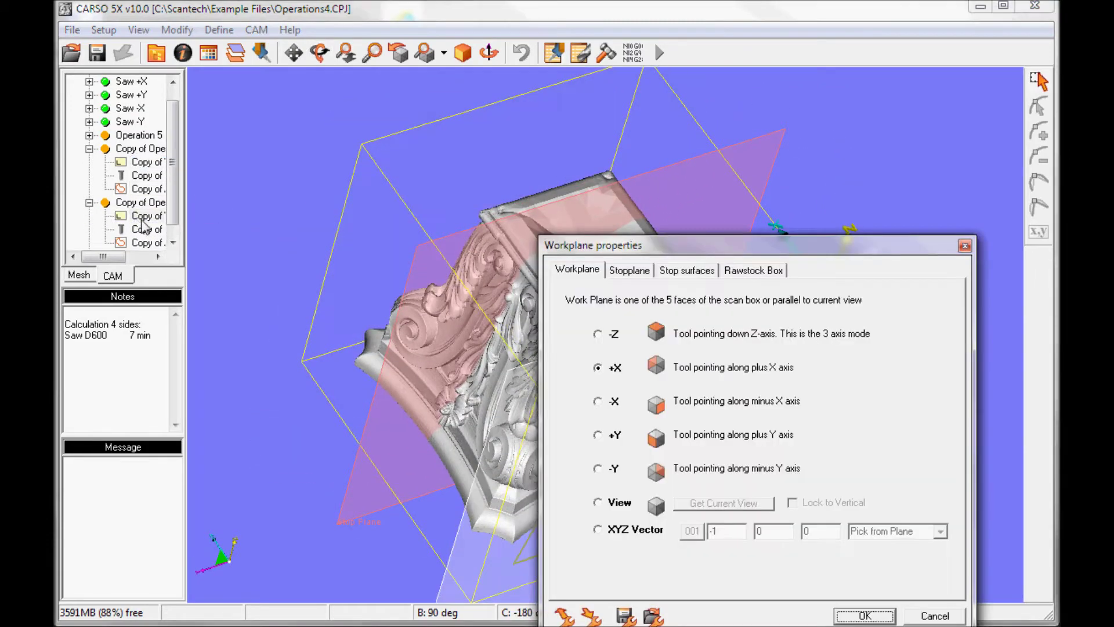
{"action": "left_click", "coordinate": [611, 437]}
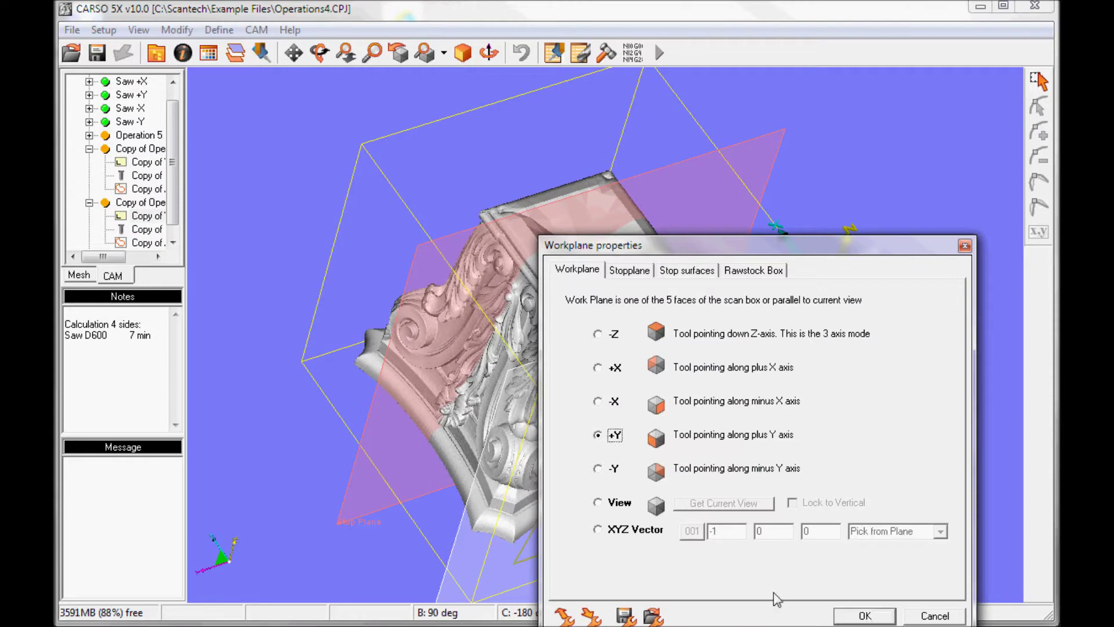
{"action": "left_click", "coordinate": [864, 615]}
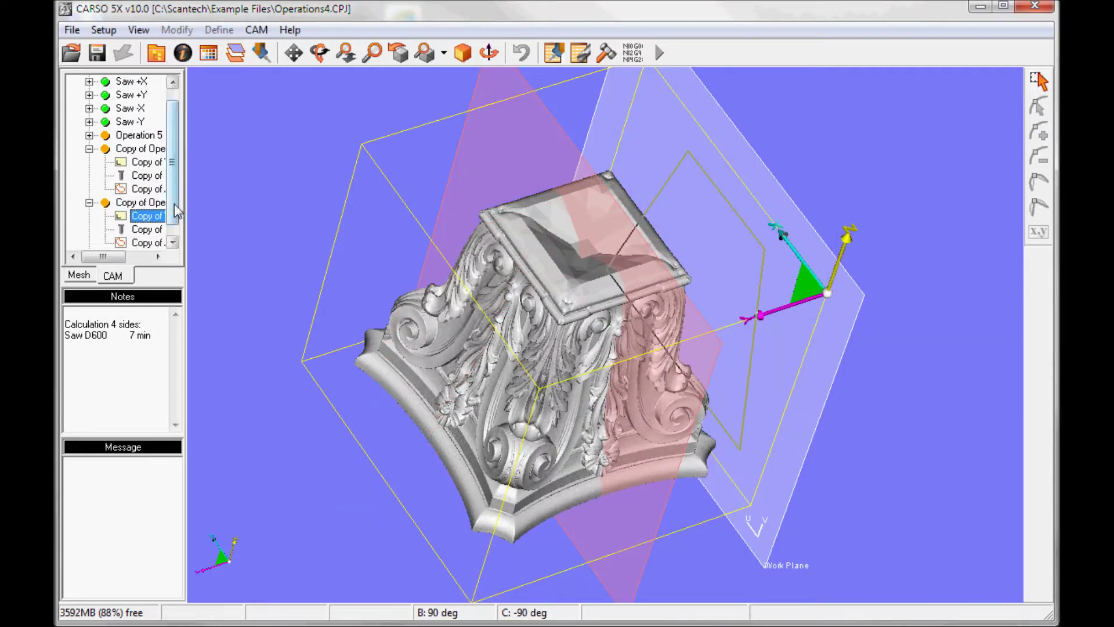
Step: Set the workplane of the third copy of Operation 5 to -Y and collapse the copied operations in the tree
{"action": "left_click", "coordinate": [173, 242]}
{"action": "left_click", "coordinate": [135, 244]}
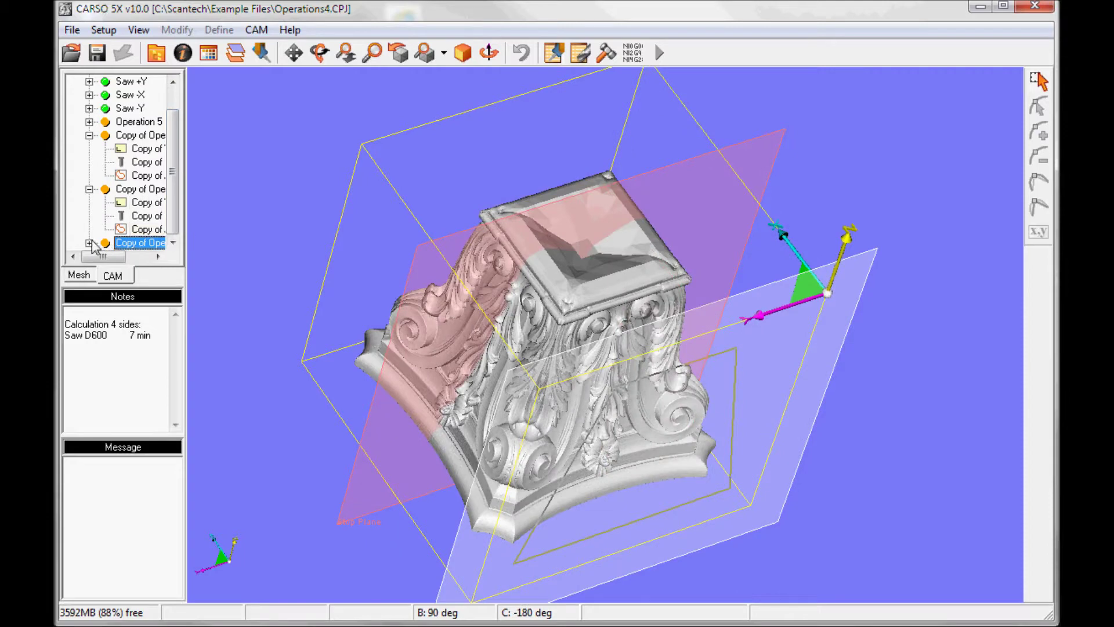
{"action": "left_click", "coordinate": [89, 243]}
{"action": "double_click", "coordinate": [134, 216]}
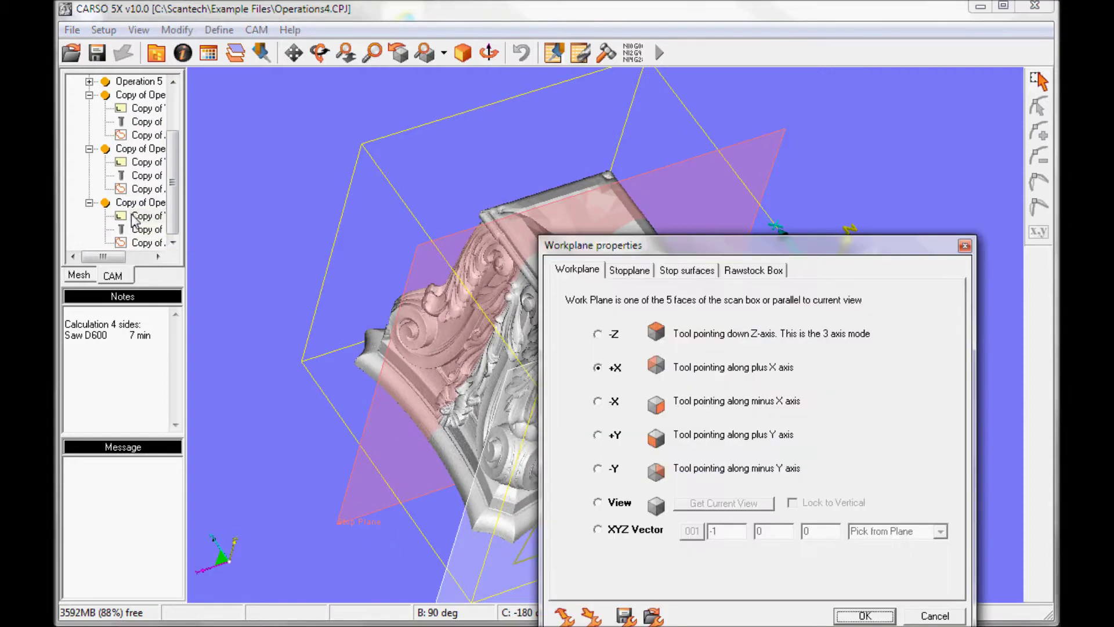
{"action": "left_click", "coordinate": [609, 470]}
{"action": "left_click", "coordinate": [875, 620]}
{"action": "left_click", "coordinate": [88, 202]}
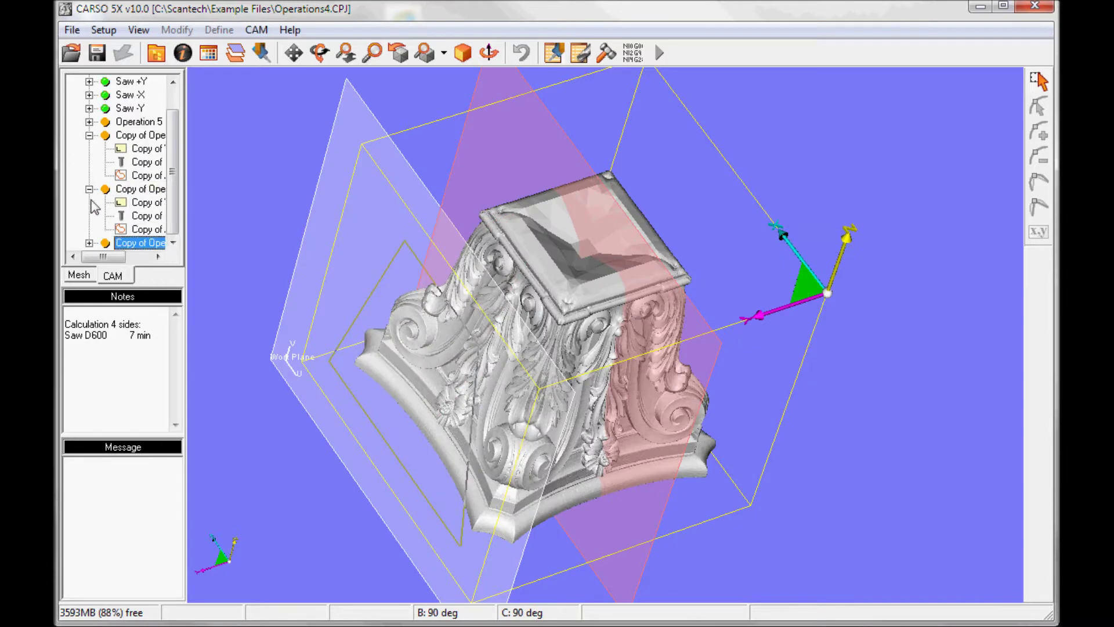
{"action": "left_click", "coordinate": [89, 189]}
{"action": "left_click", "coordinate": [89, 163]}
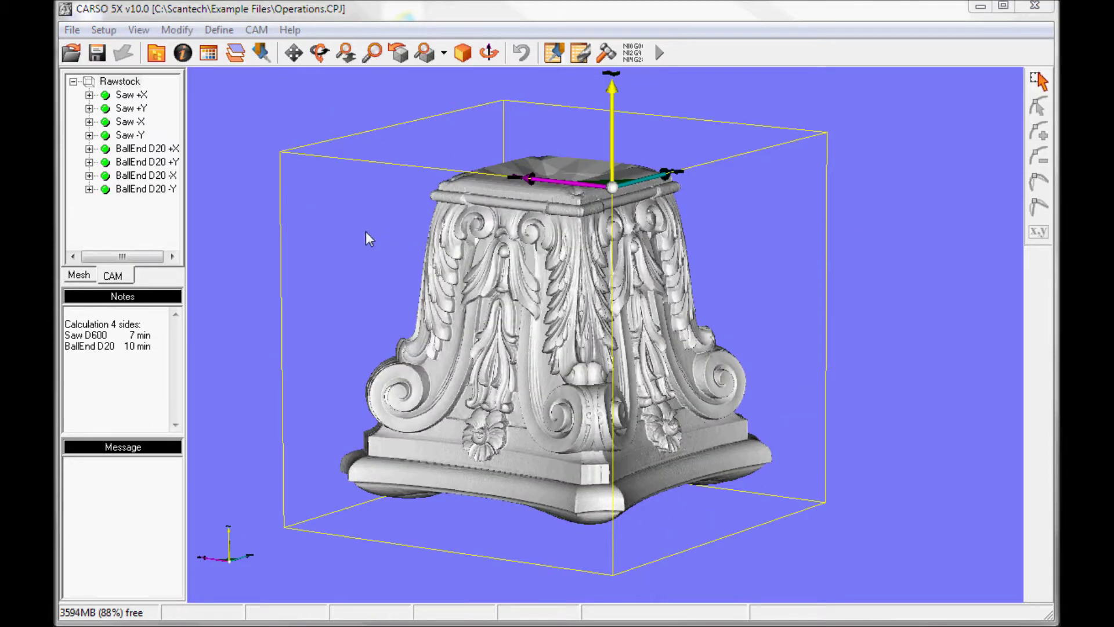
Step: Start the tool path simulation of the BallEnd D20 +X operation and view the capital from above
{"action": "left_click", "coordinate": [159, 150]}
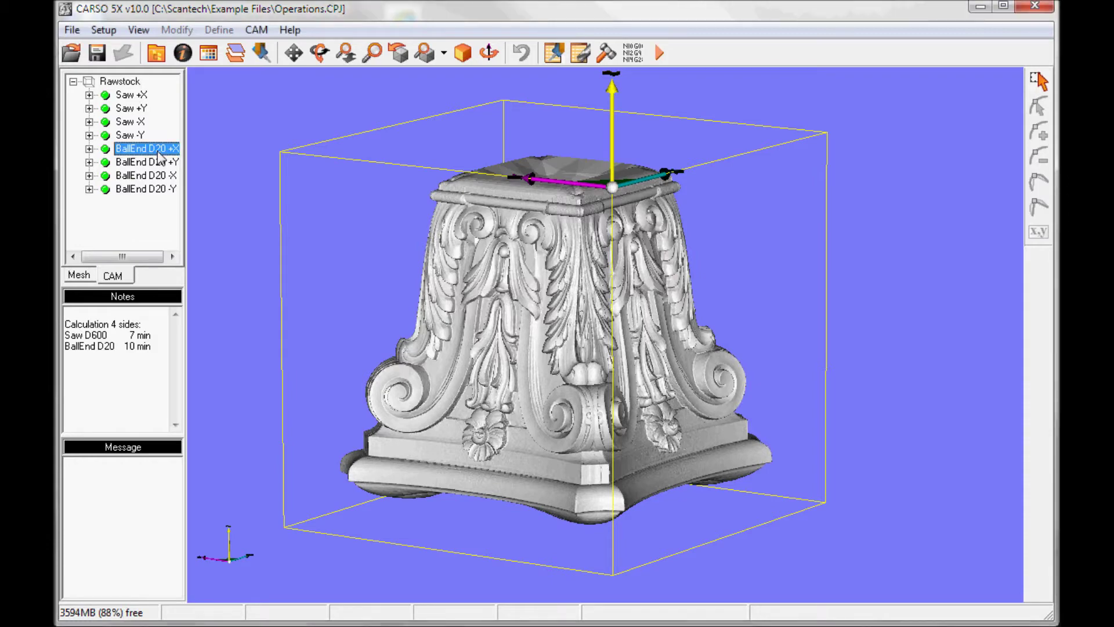
{"action": "left_click_drag", "start_coordinate": [324, 185], "coordinate": [311, 207]}
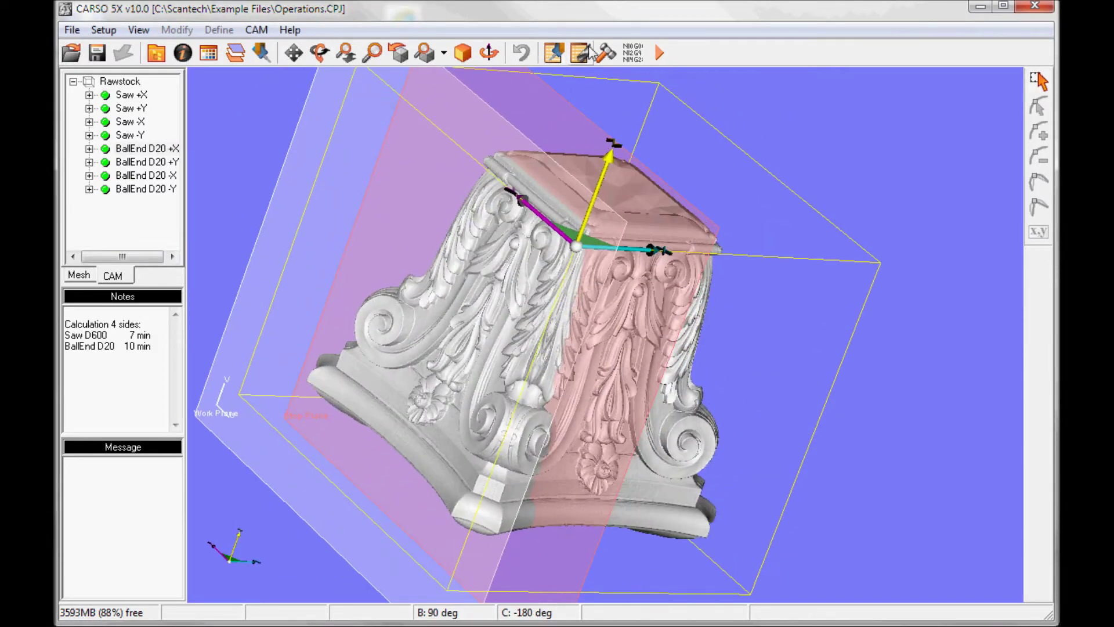
{"action": "left_click", "coordinate": [659, 54]}
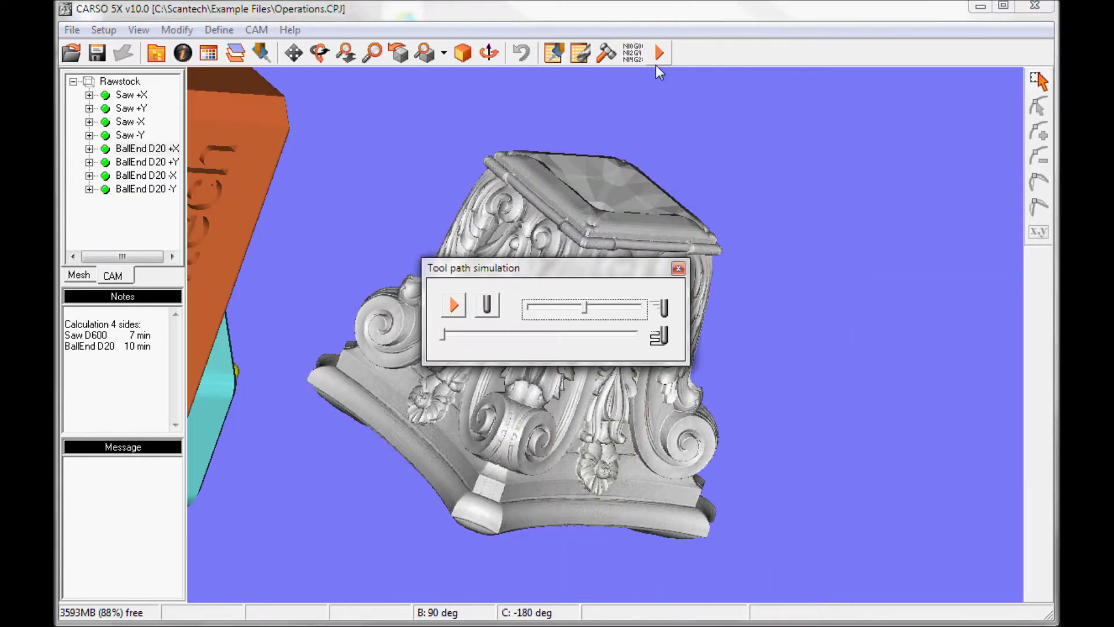
{"action": "left_click", "coordinate": [454, 304]}
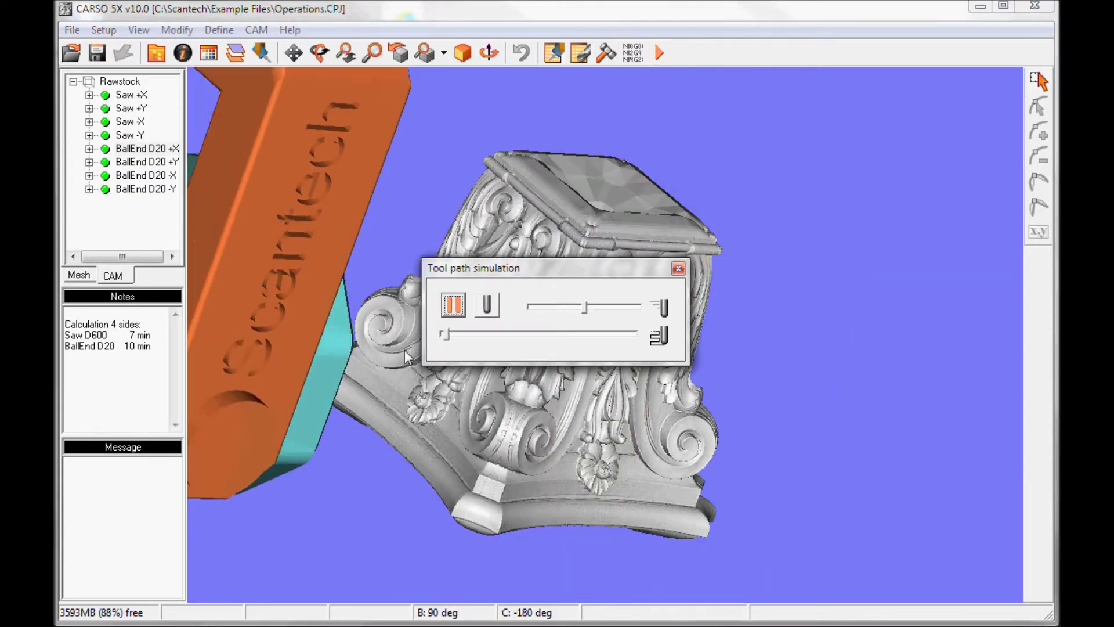
{"action": "left_click_drag", "start_coordinate": [499, 426], "coordinate": [435, 490]}
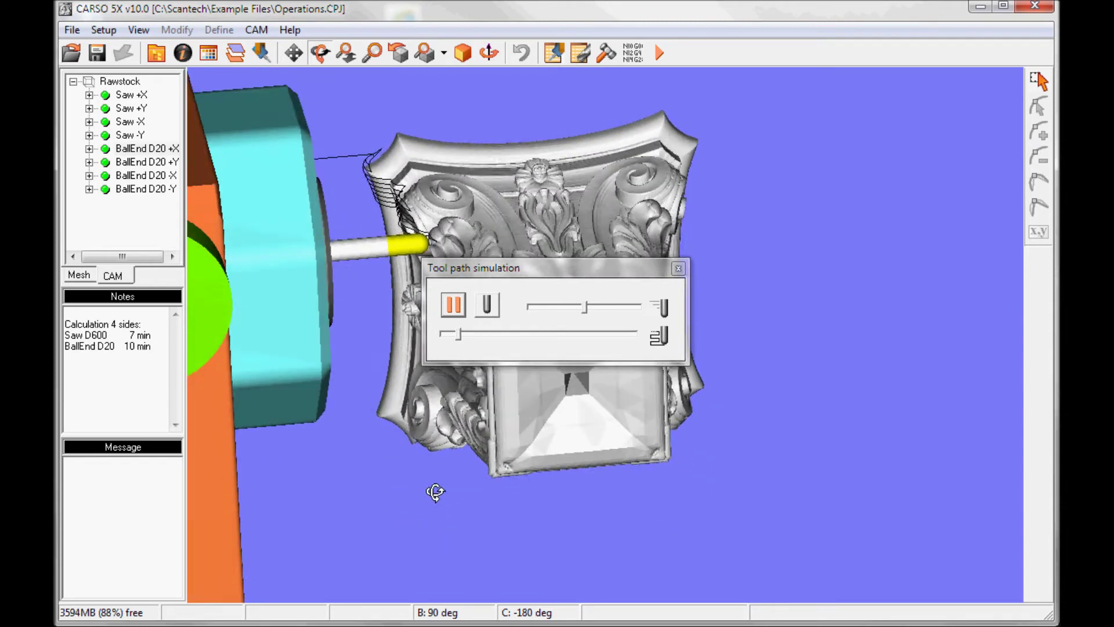
Step: Move the simulation window off the model, speed up the playback, examine the milling from several sides, and close the simulation
{"action": "left_click_drag", "start_coordinate": [536, 268], "coordinate": [832, 129]}
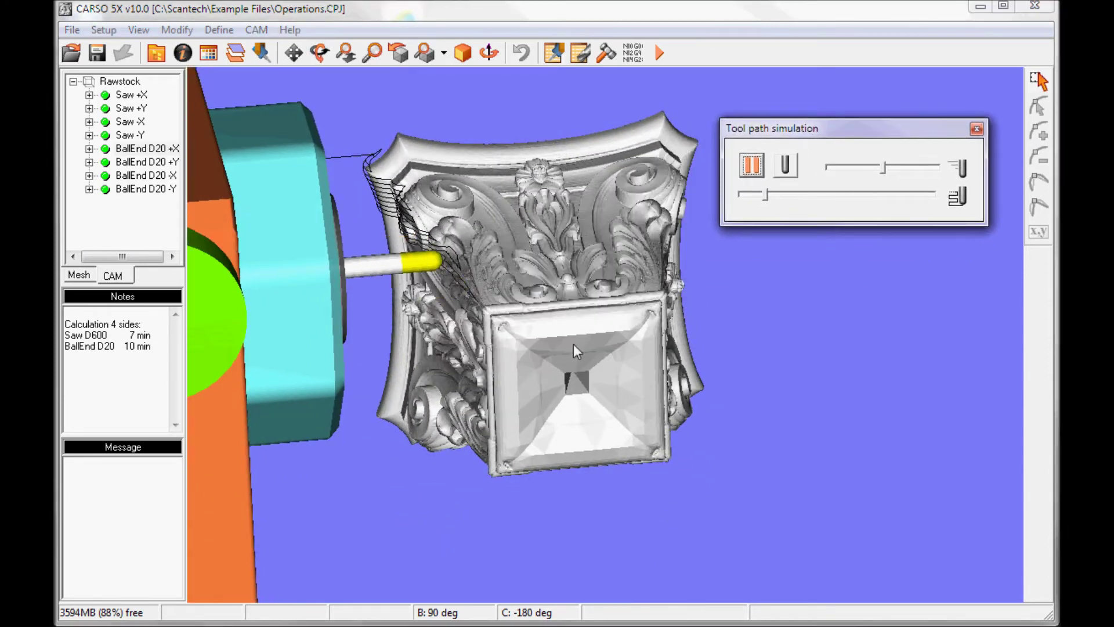
{"action": "left_click_drag", "start_coordinate": [573, 343], "coordinate": [527, 355]}
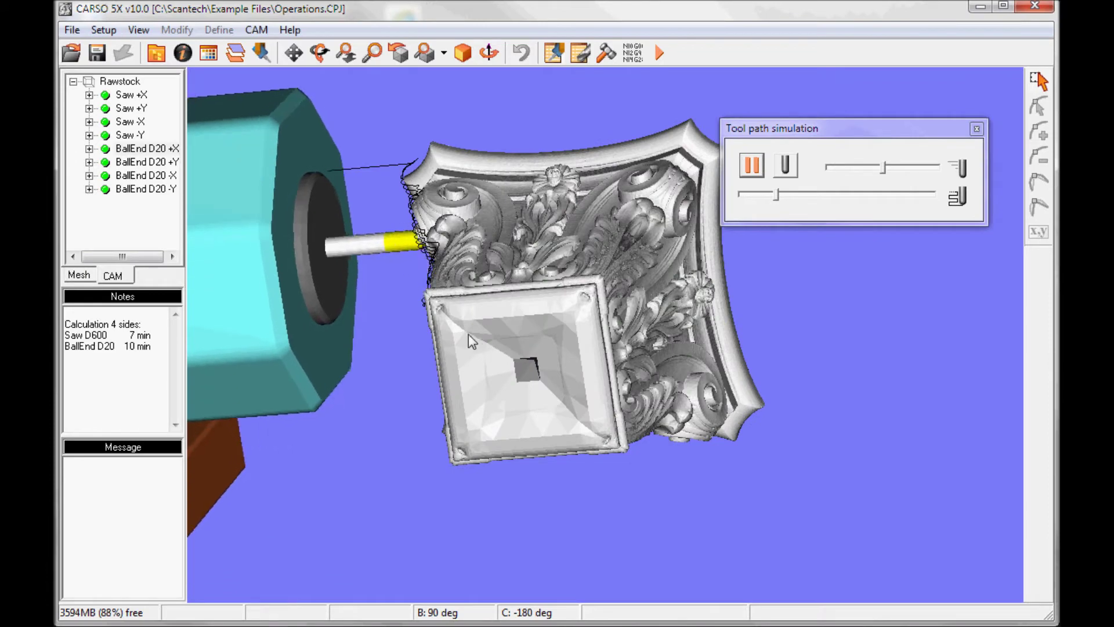
{"action": "left_click_drag", "start_coordinate": [883, 168], "coordinate": [931, 167]}
{"action": "middle_click_drag", "start_coordinate": [650, 269], "coordinate": [717, 205]}
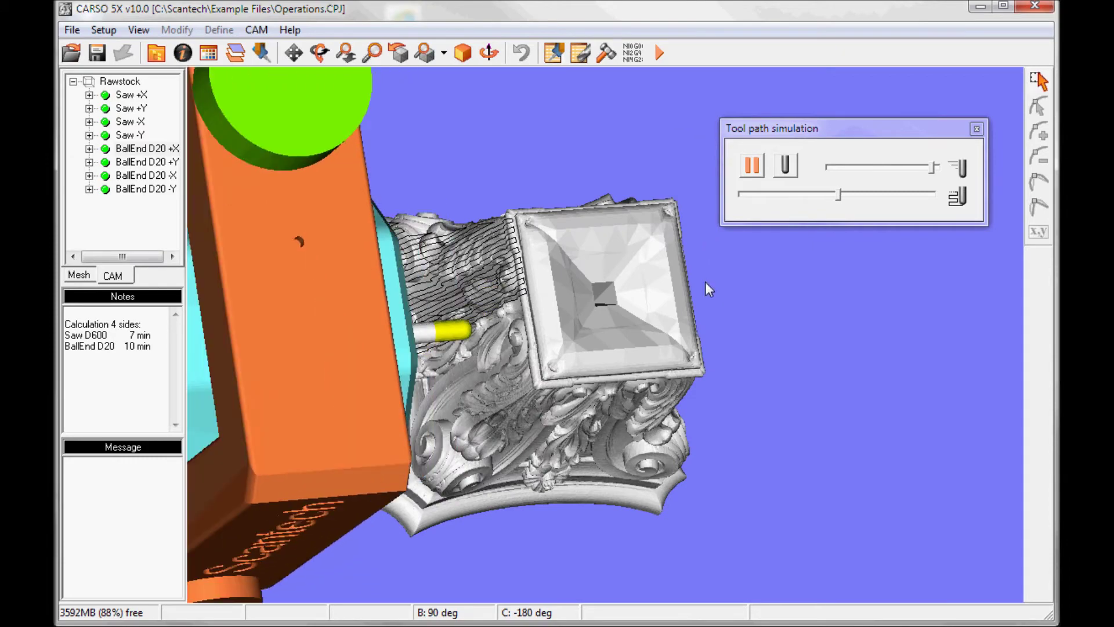
{"action": "middle_click_drag", "start_coordinate": [665, 324], "coordinate": [656, 202]}
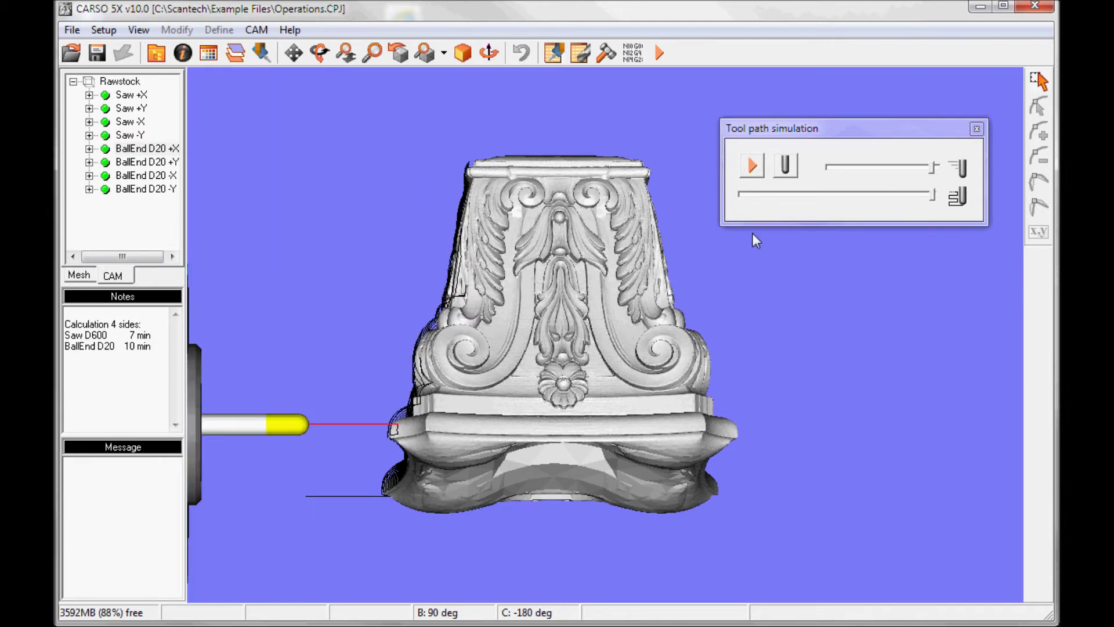
{"action": "left_click", "coordinate": [976, 128]}
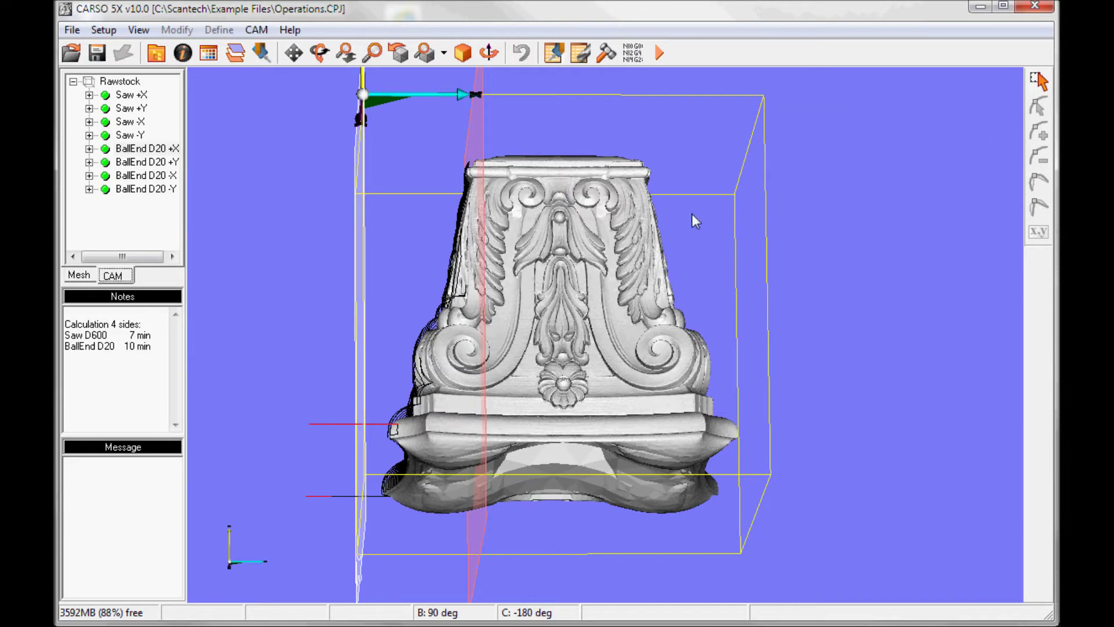
{"action": "middle_click_drag", "start_coordinate": [691, 214], "coordinate": [812, 219]}
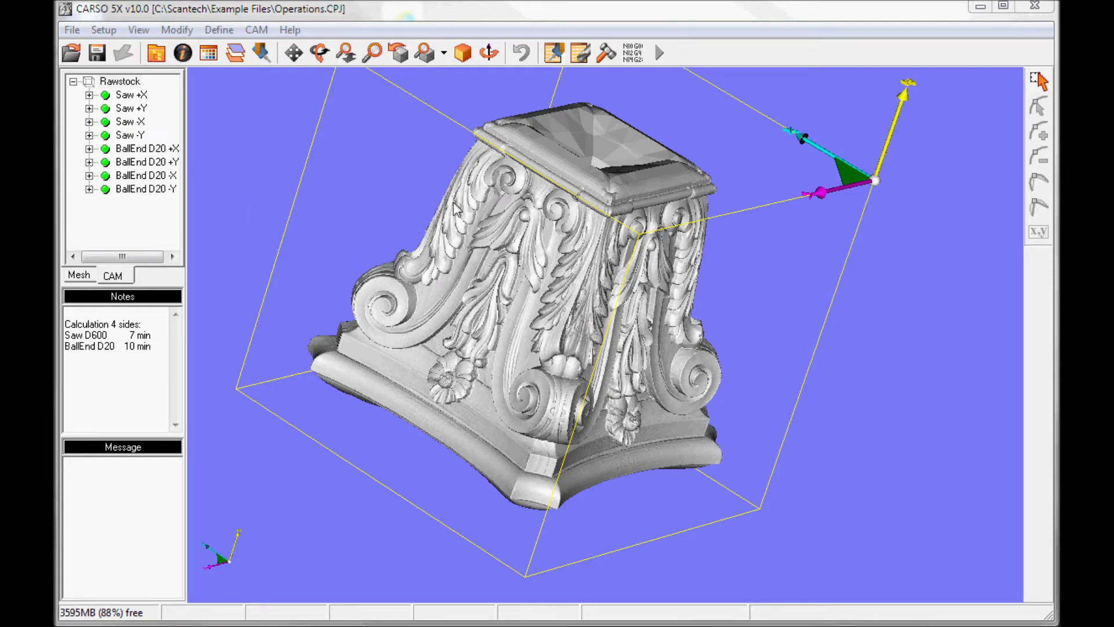
Step: Copy the BallEnd D20 -Y operation and paste the duplicate under Rawstock
{"action": "left_click", "coordinate": [132, 189]}
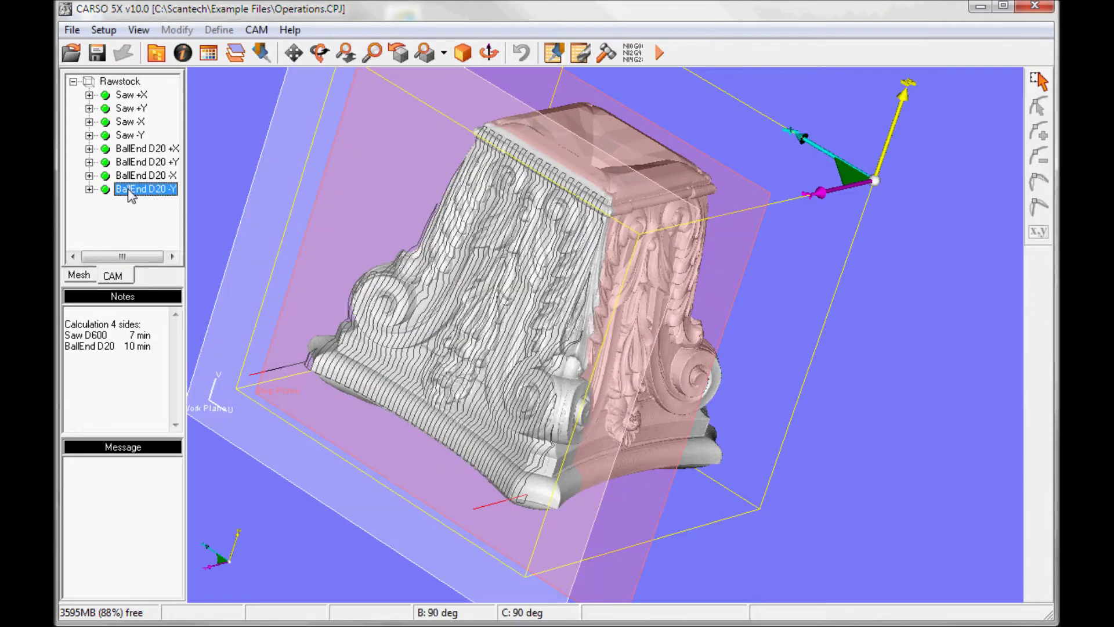
{"action": "right_click", "coordinate": [128, 188]}
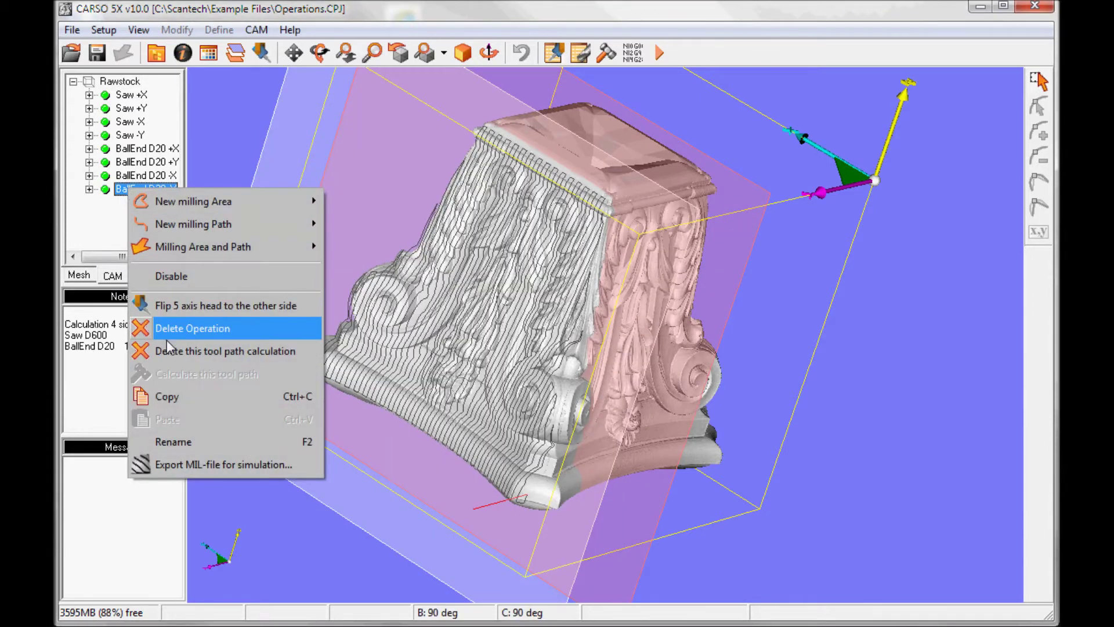
{"action": "left_click", "coordinate": [163, 395]}
{"action": "left_click", "coordinate": [115, 85]}
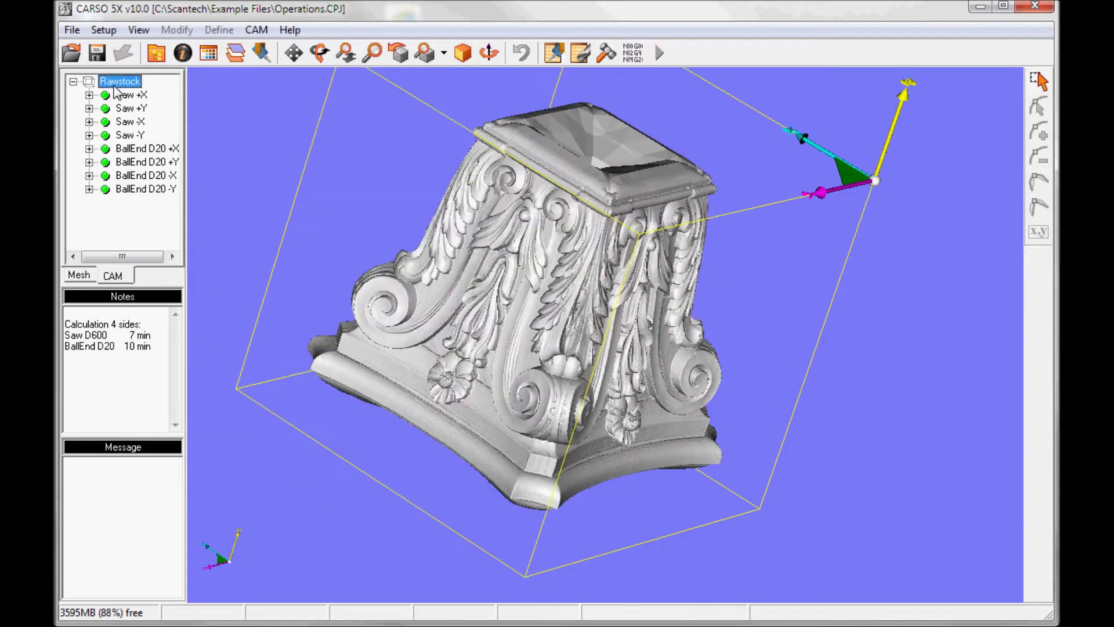
{"action": "right_click", "coordinate": [116, 85]}
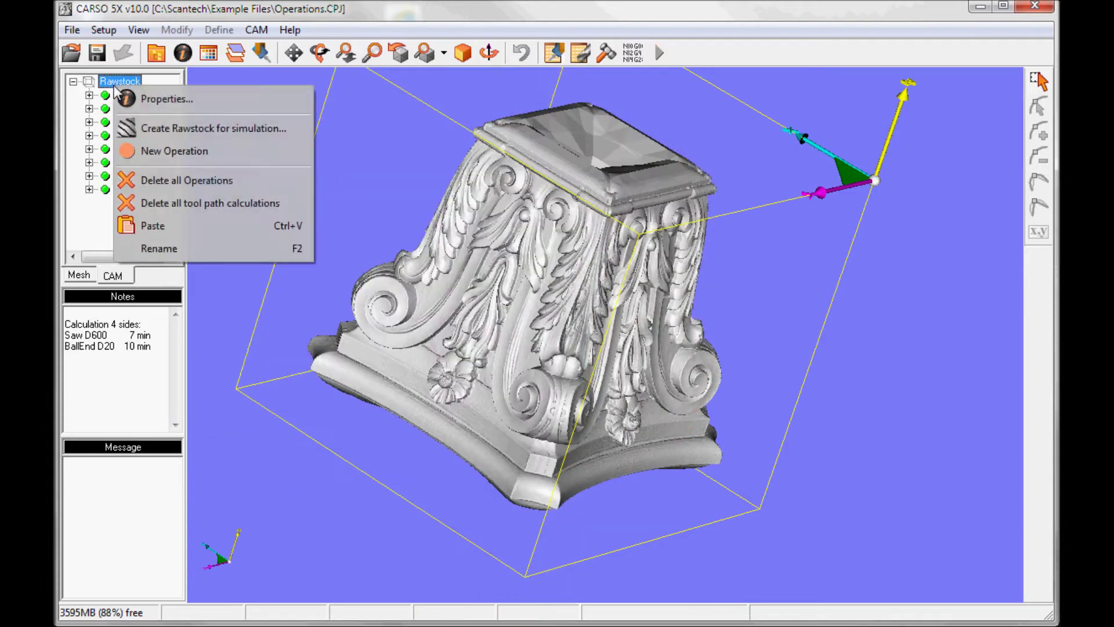
{"action": "left_click", "coordinate": [167, 226]}
Step: Set the workplane of the copied BallEnd D20 -Y operation to +X and check its stopplane settings
{"action": "left_click", "coordinate": [89, 202]}
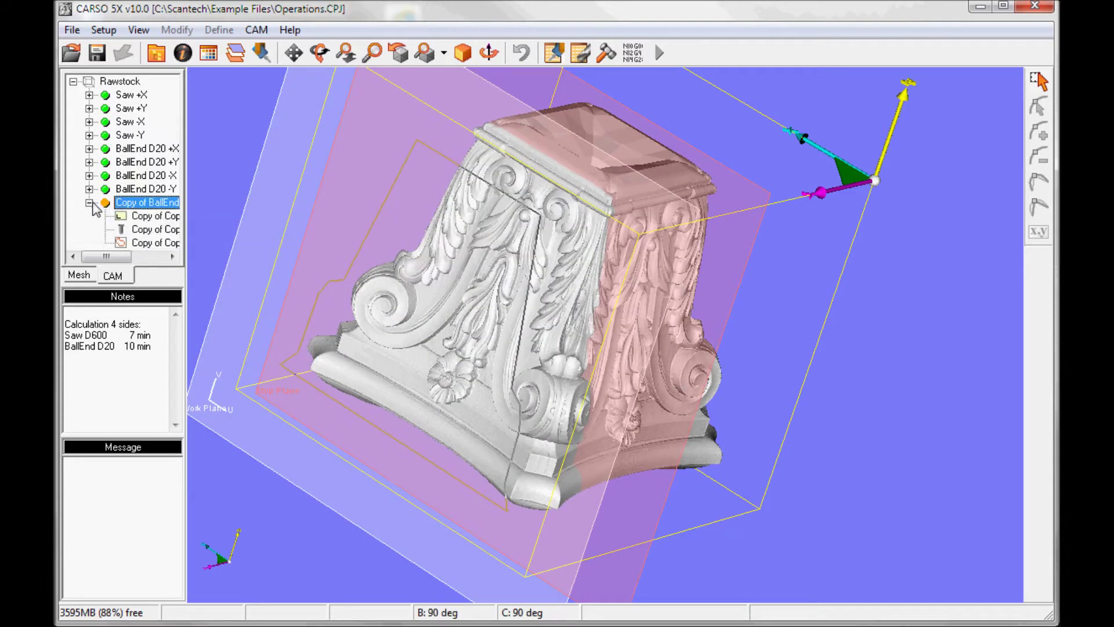
{"action": "double_click", "coordinate": [143, 216]}
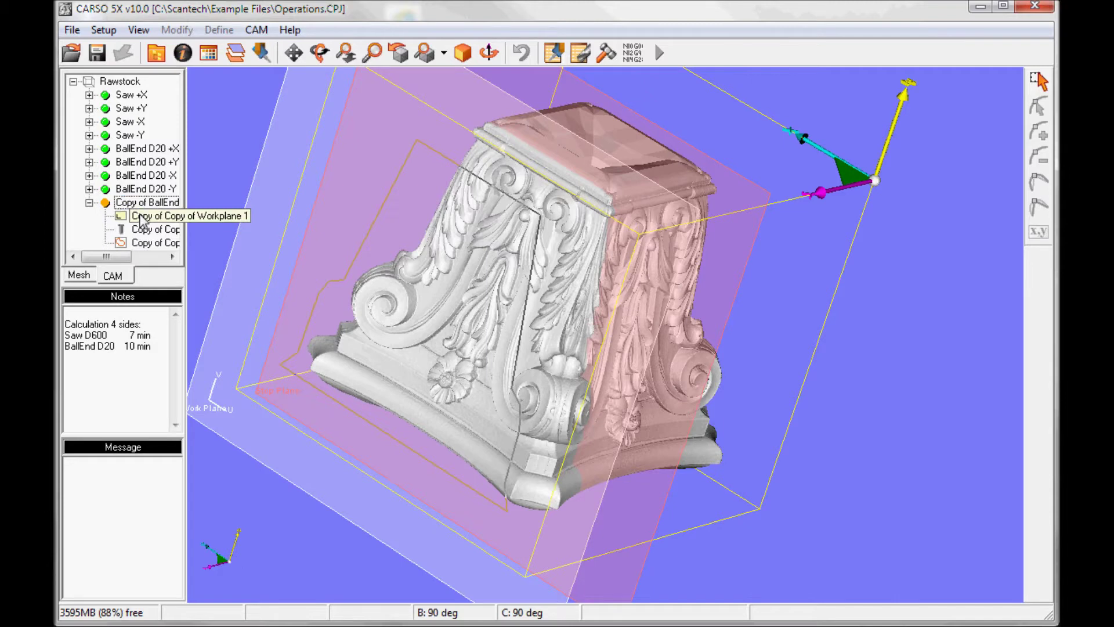
{"action": "left_click", "coordinate": [606, 369]}
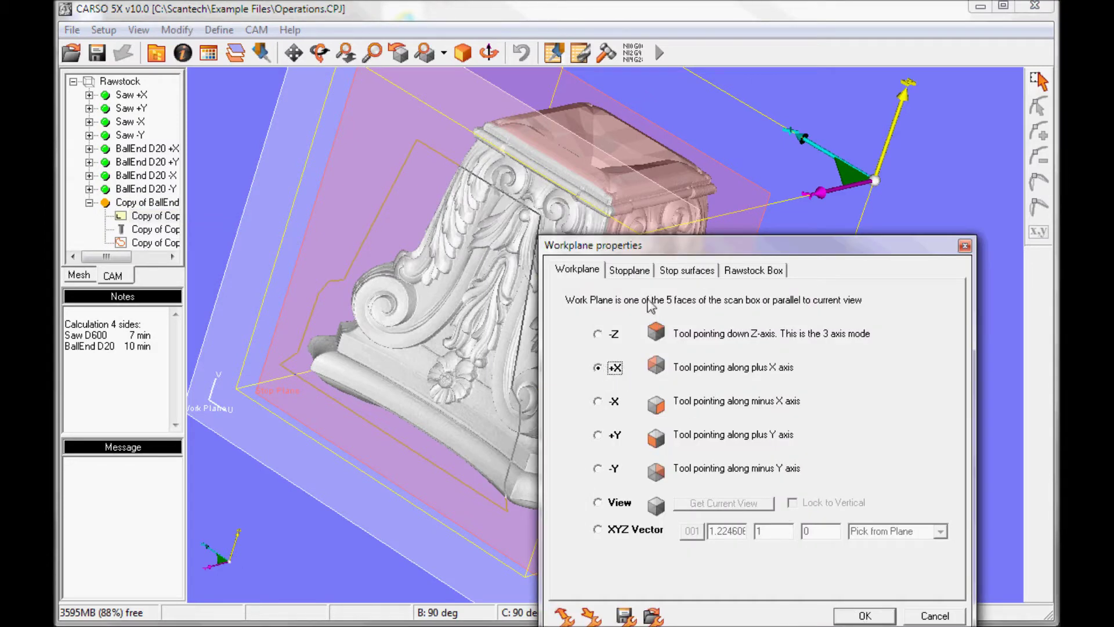
{"action": "left_click", "coordinate": [638, 270]}
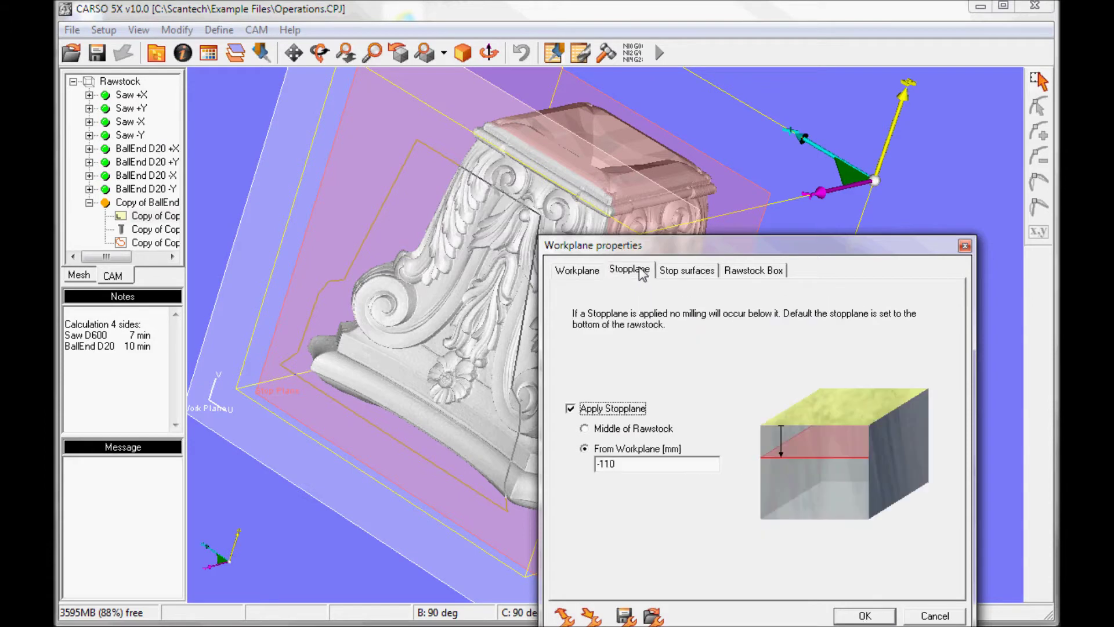
{"action": "left_click", "coordinate": [869, 616]}
Step: Change the tool of the copied operation to the Conical ball-end mill
{"action": "double_click", "coordinate": [145, 229]}
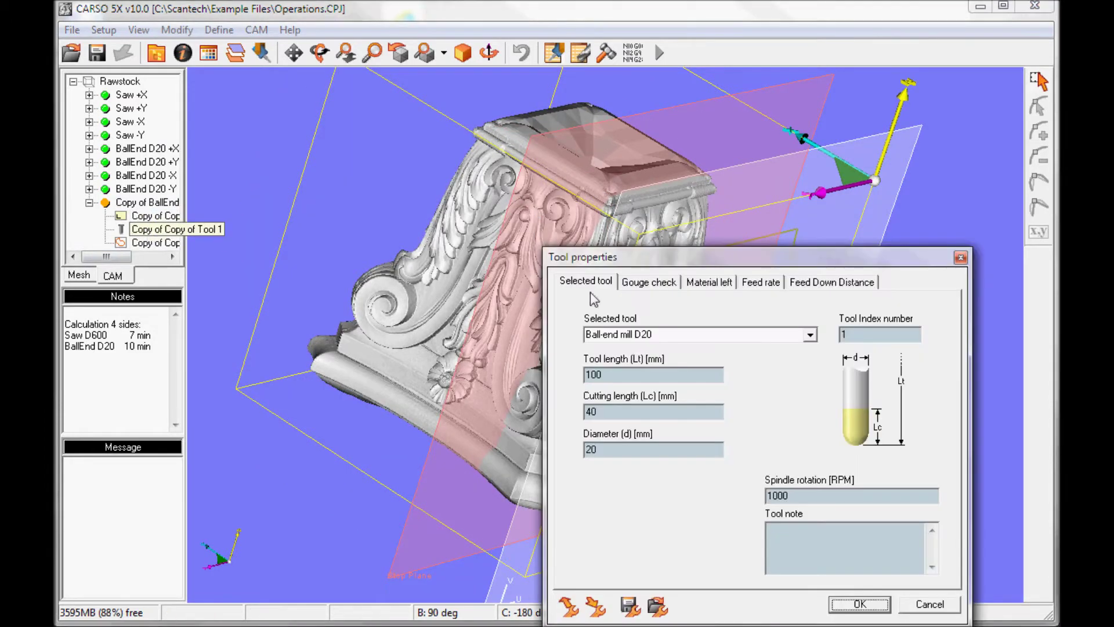
{"action": "left_click", "coordinate": [809, 335]}
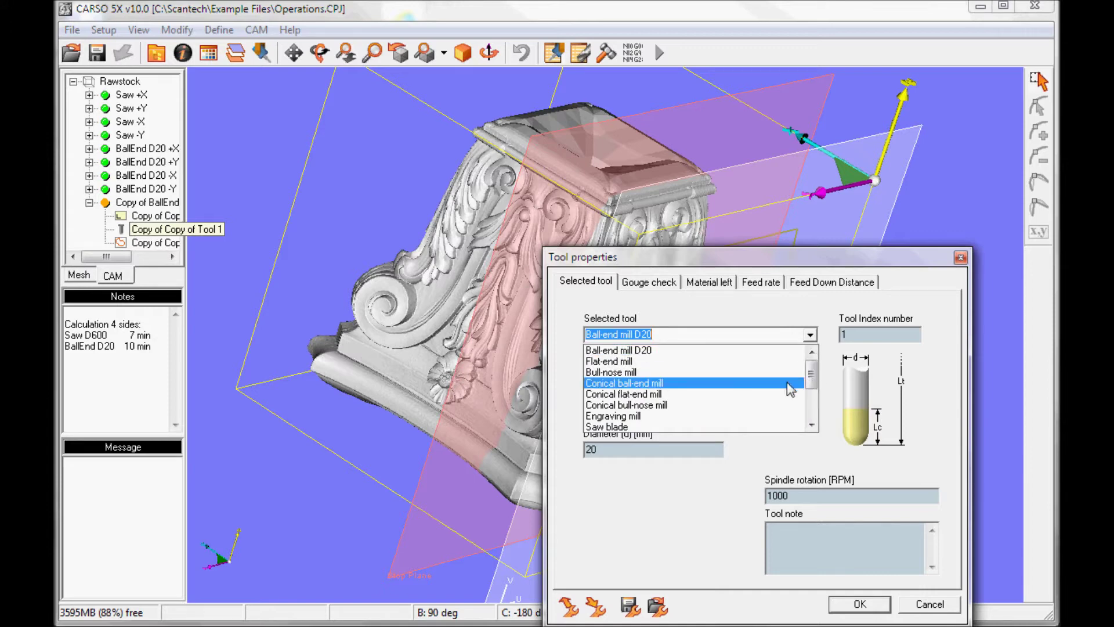
{"action": "left_click", "coordinate": [788, 384]}
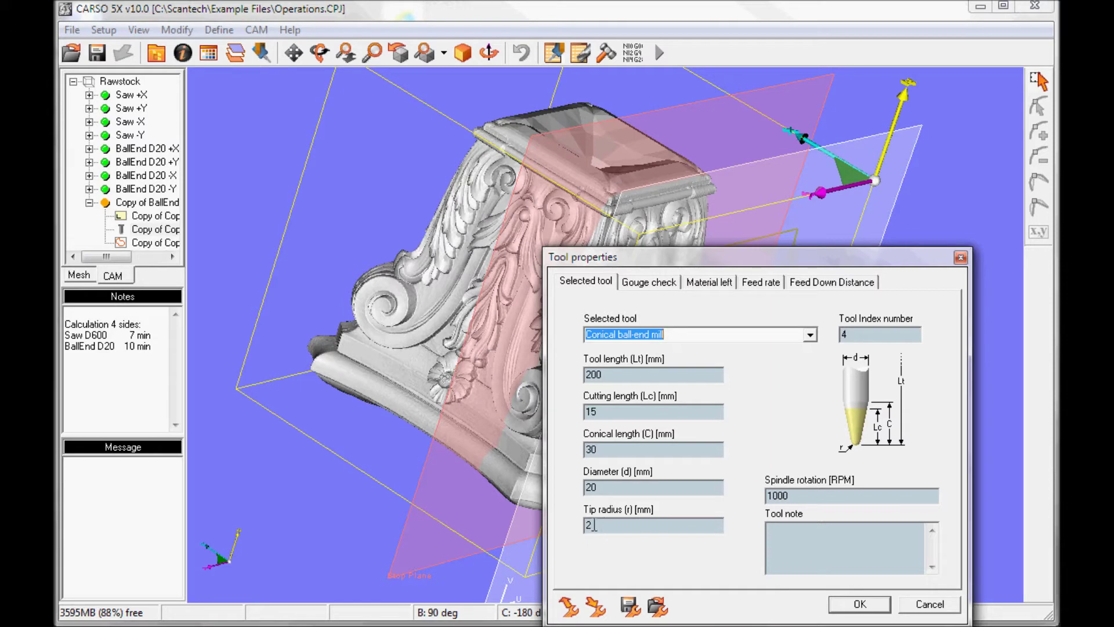
{"action": "left_click", "coordinate": [870, 607]}
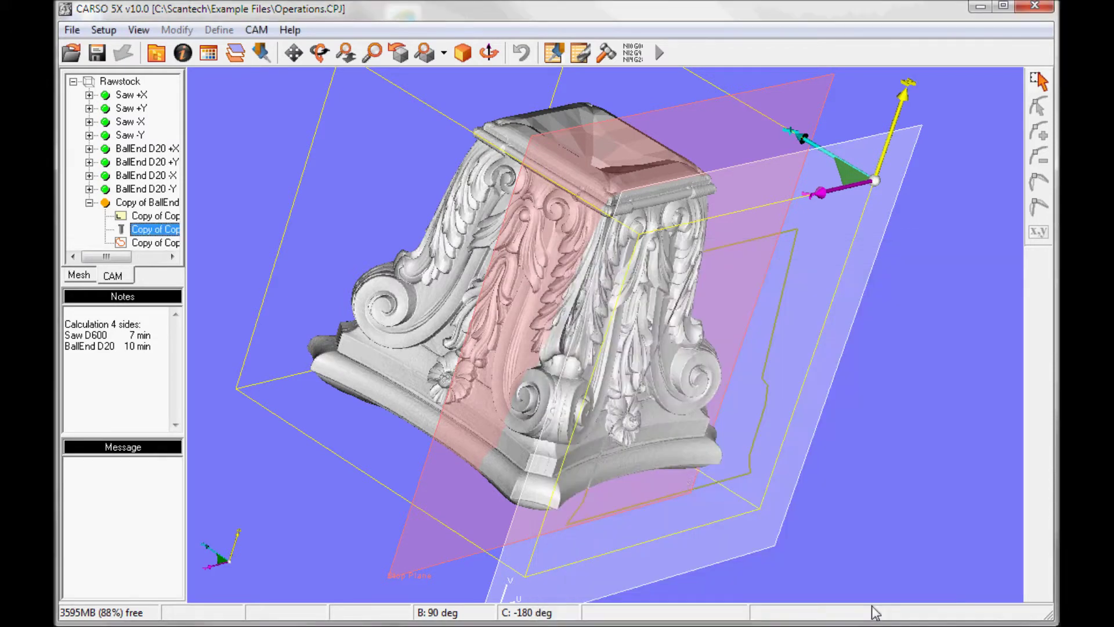
Step: Set the step over of the copied operation's milling area to 1 mm, 25 % of the tool
{"action": "left_click", "coordinate": [163, 246]}
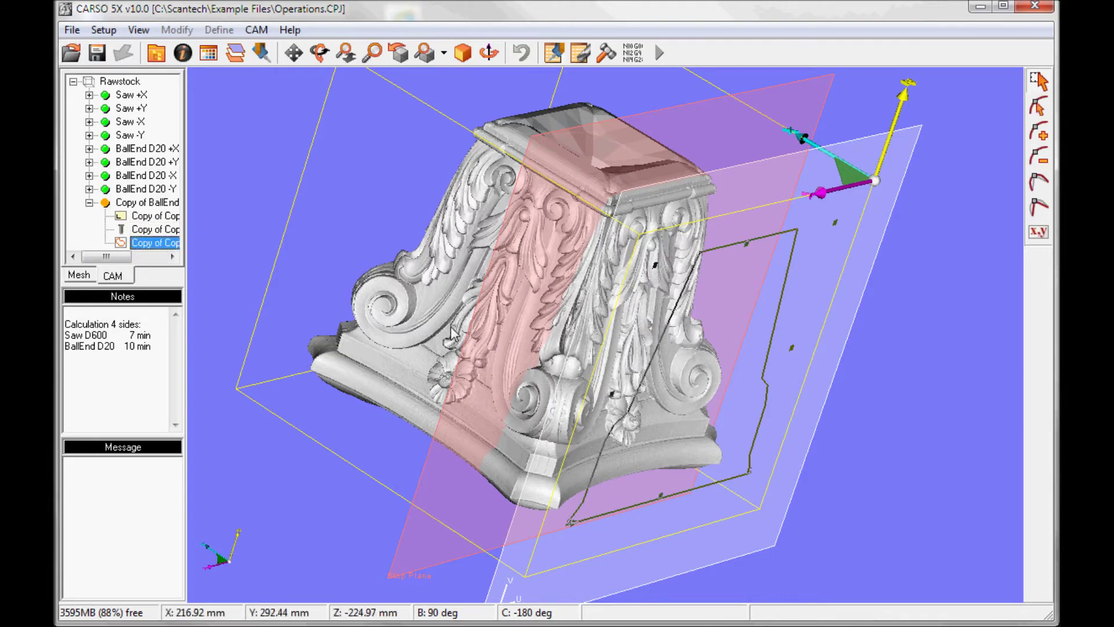
{"action": "middle_click_drag", "start_coordinate": [453, 330], "coordinate": [404, 255]}
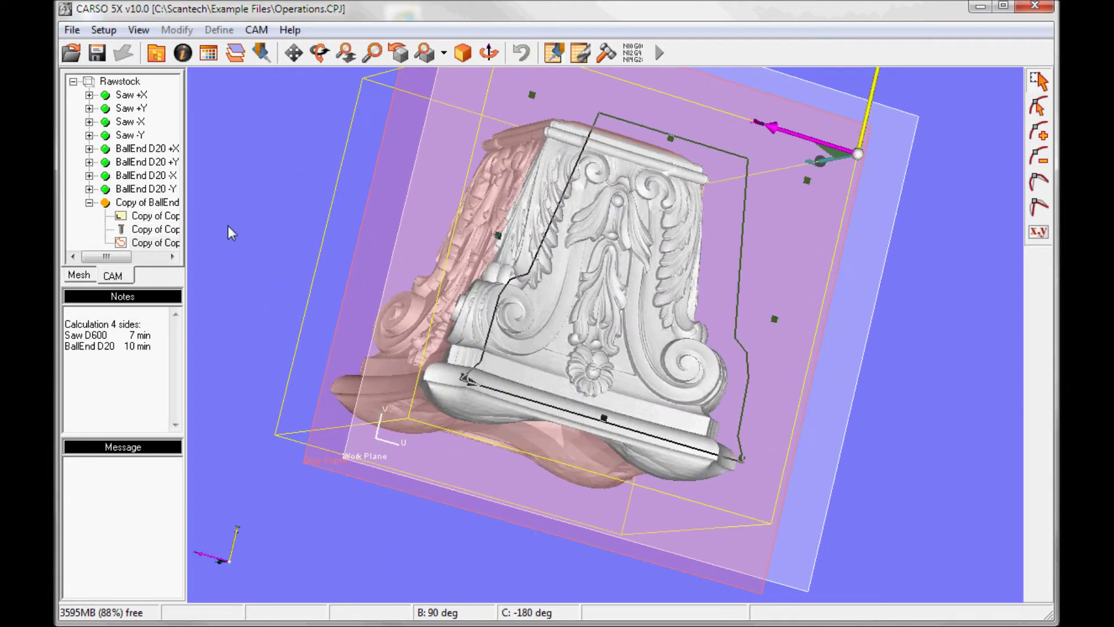
{"action": "right_click", "coordinate": [140, 245]}
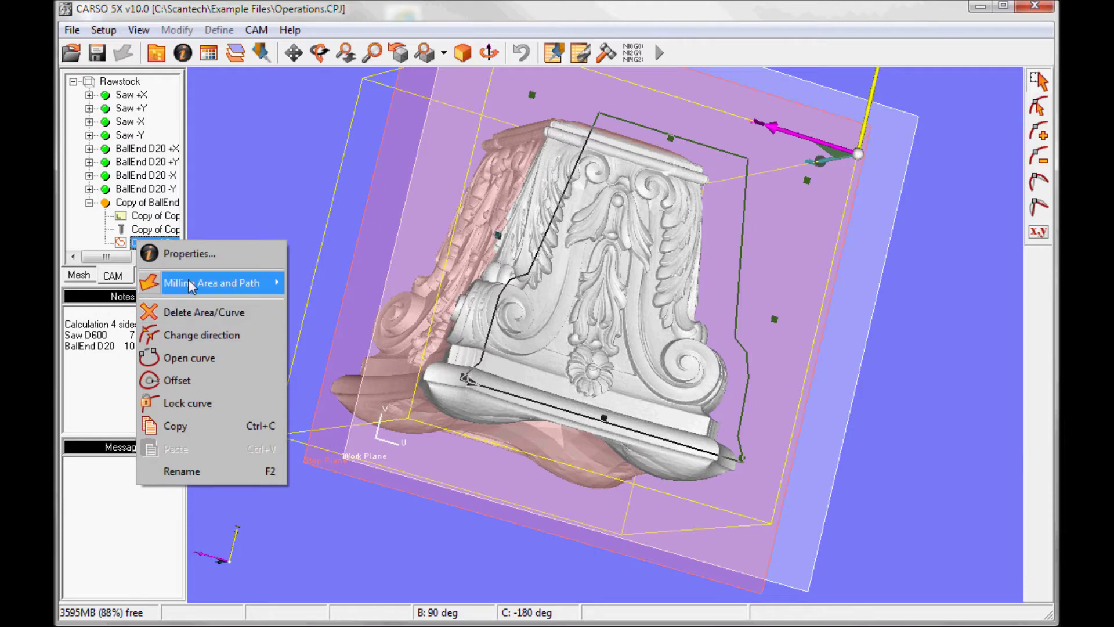
{"action": "left_click", "coordinate": [202, 256]}
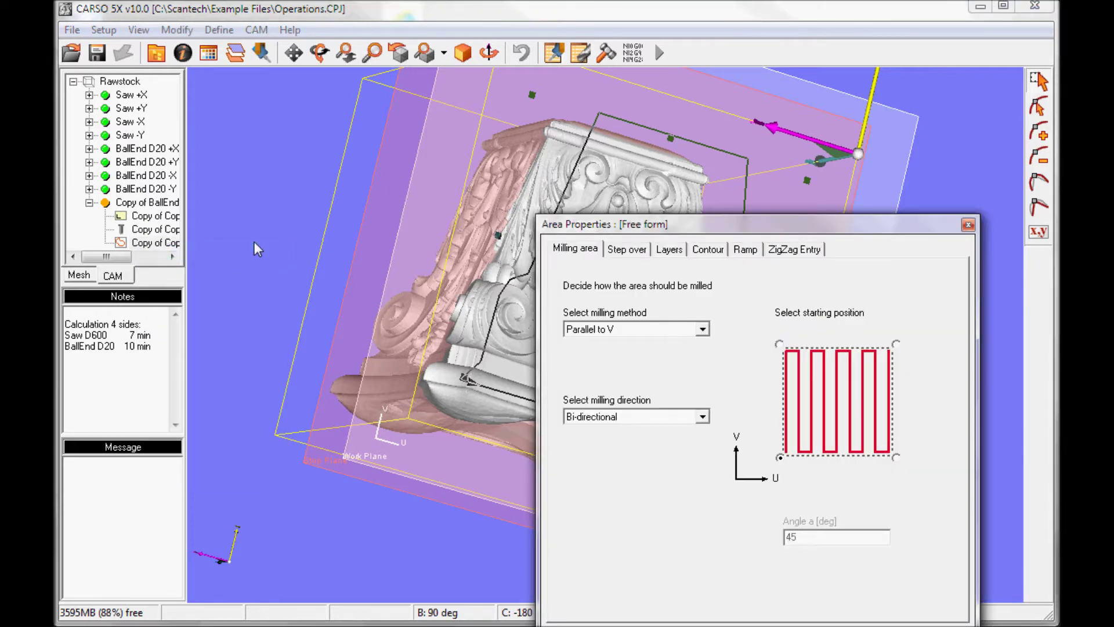
{"action": "left_click", "coordinate": [627, 250]}
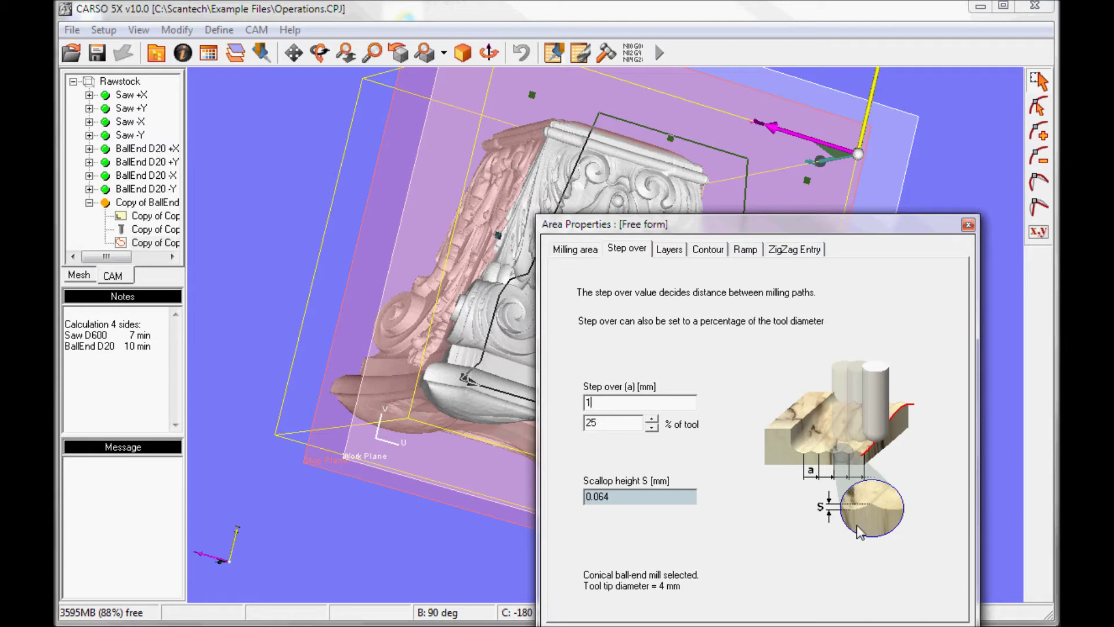
{"action": "key", "text": "Escape"}
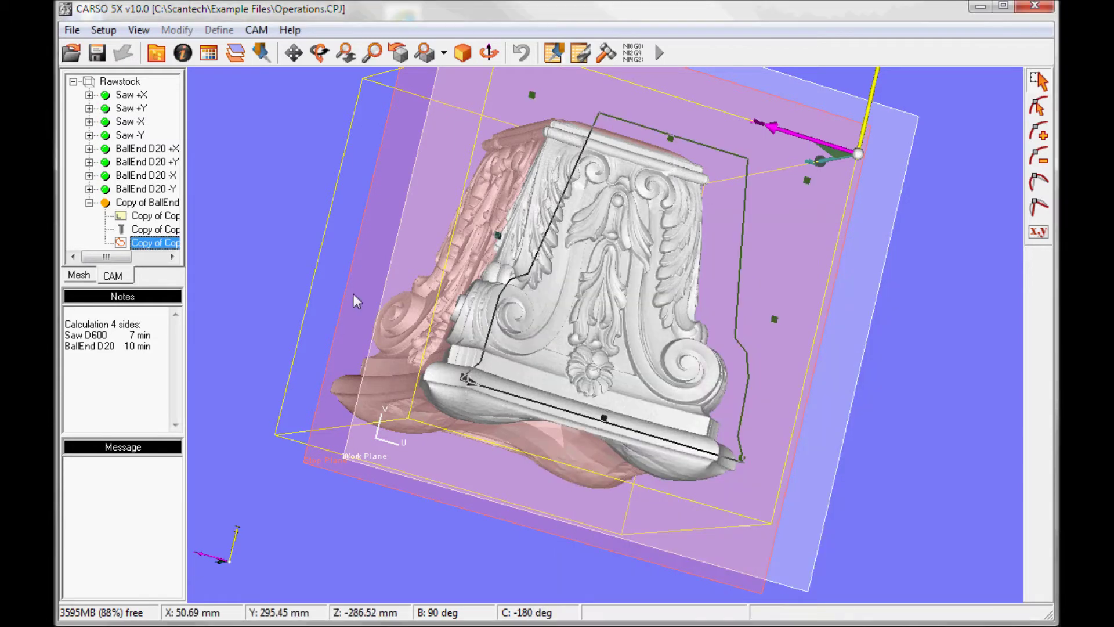
Step: Copy the conical ball-end +X operation and paste three duplicates of it under Rawstock
{"action": "left_click", "coordinate": [89, 203]}
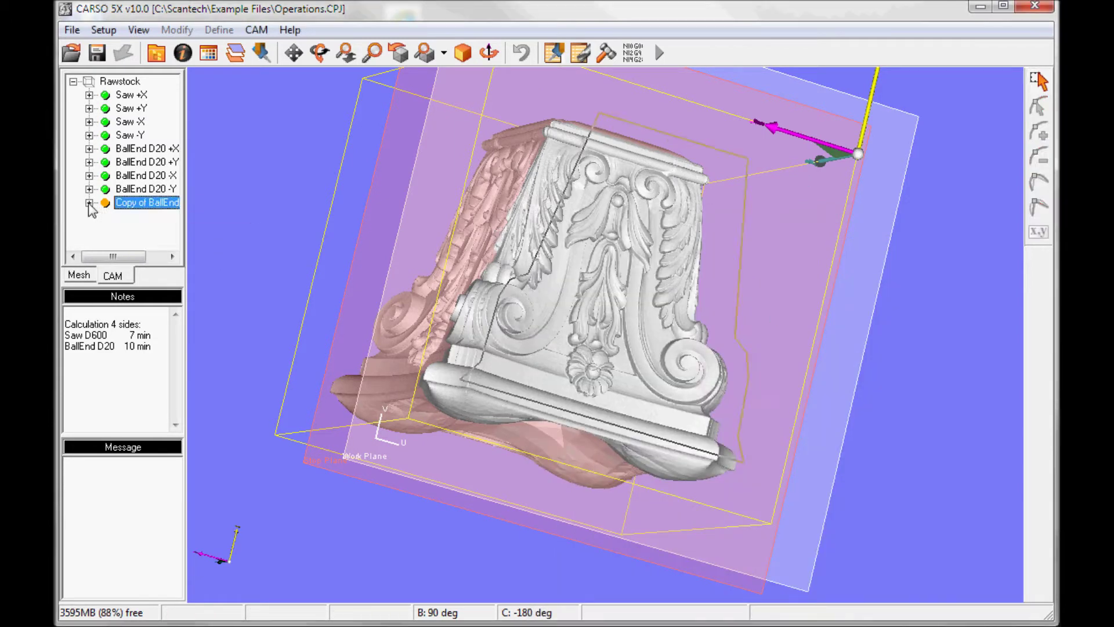
{"action": "right_click", "coordinate": [134, 205]}
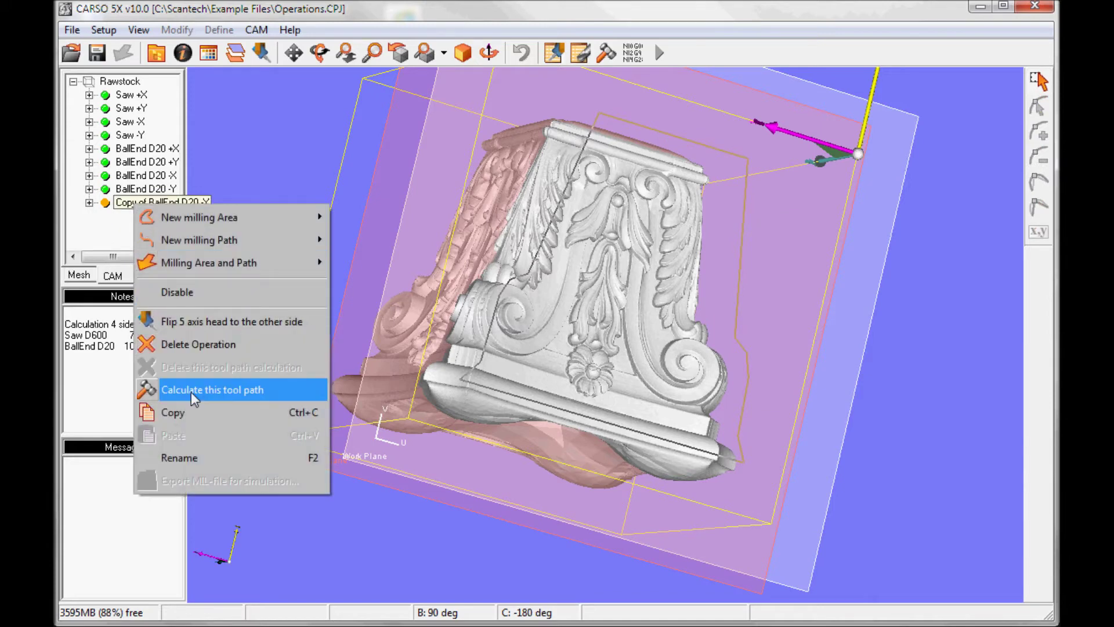
{"action": "left_click", "coordinate": [189, 411]}
{"action": "left_click", "coordinate": [126, 82]}
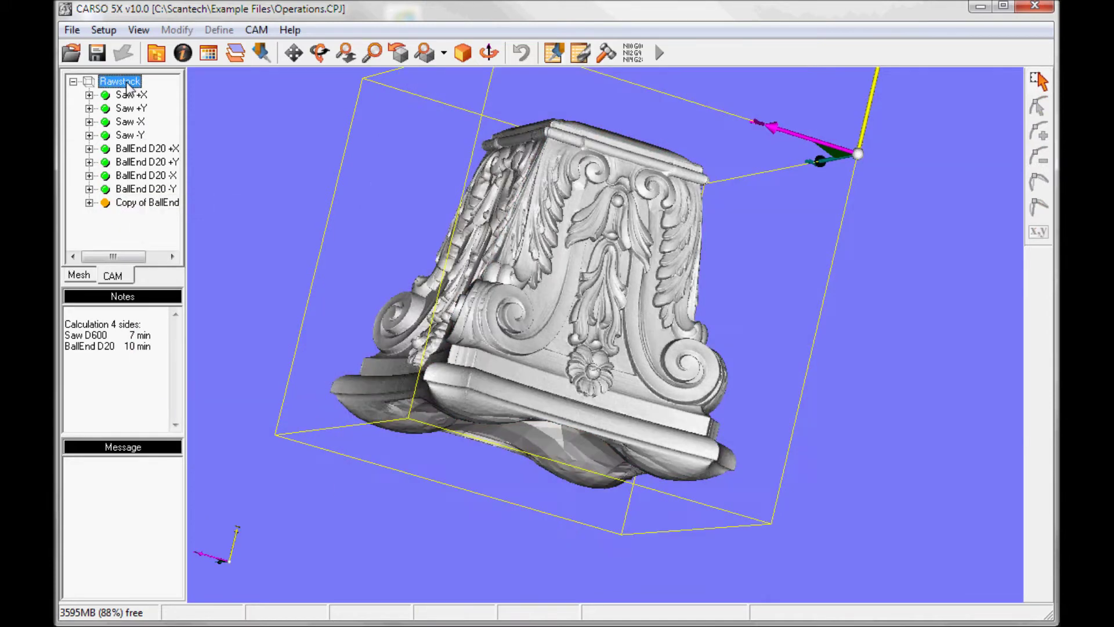
{"action": "key", "text": "ctrl+v"}
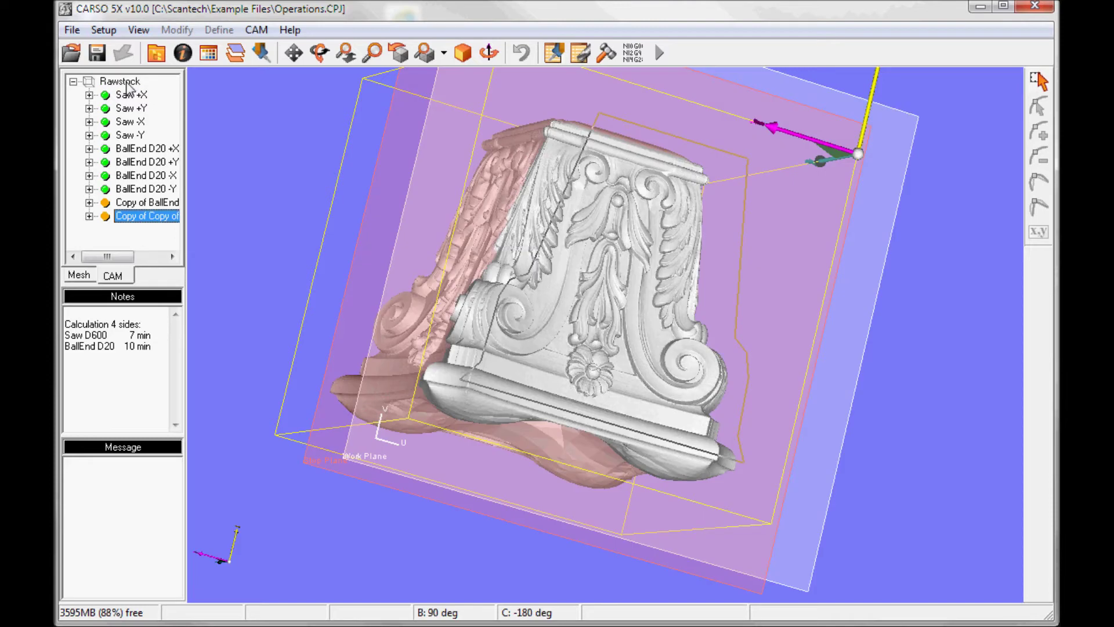
{"action": "left_click", "coordinate": [126, 82]}
{"action": "key", "text": "ctrl+v"}
{"action": "left_click", "coordinate": [126, 83]}
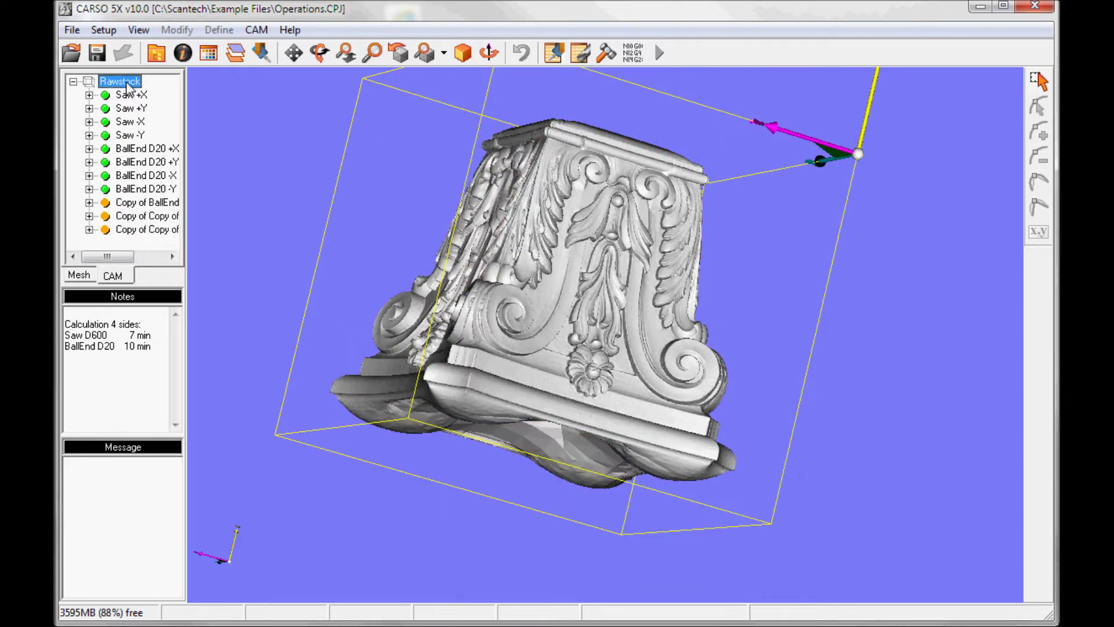
{"action": "key", "text": "ctrl+v"}
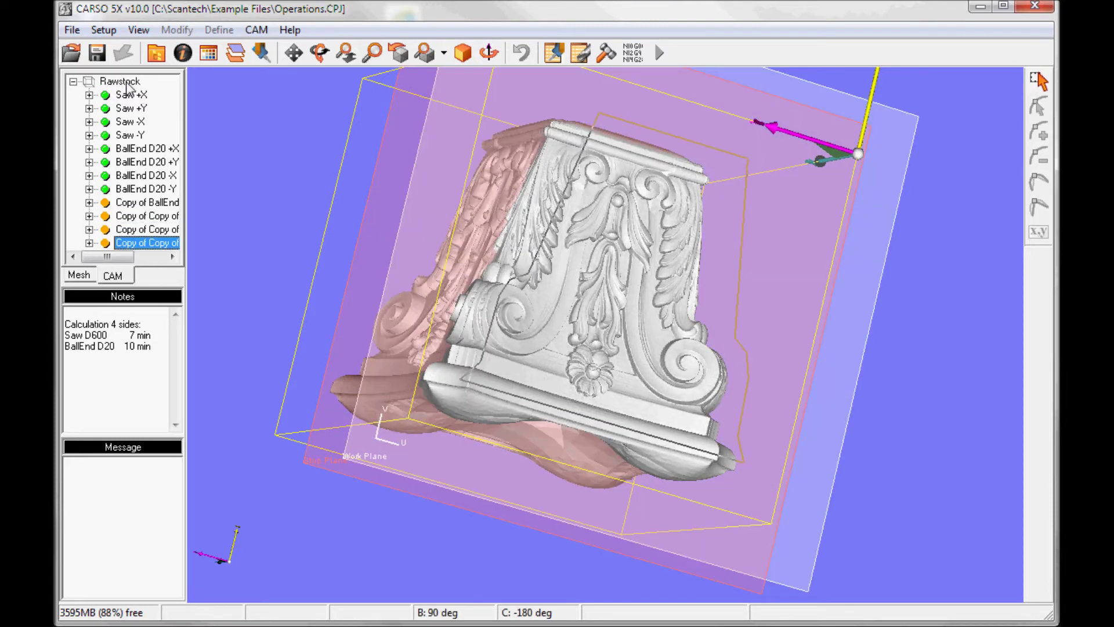
Step: Set the workplane of the first pasted duplicate to -X
{"action": "double_click", "coordinate": [144, 220]}
{"action": "double_click", "coordinate": [141, 217]}
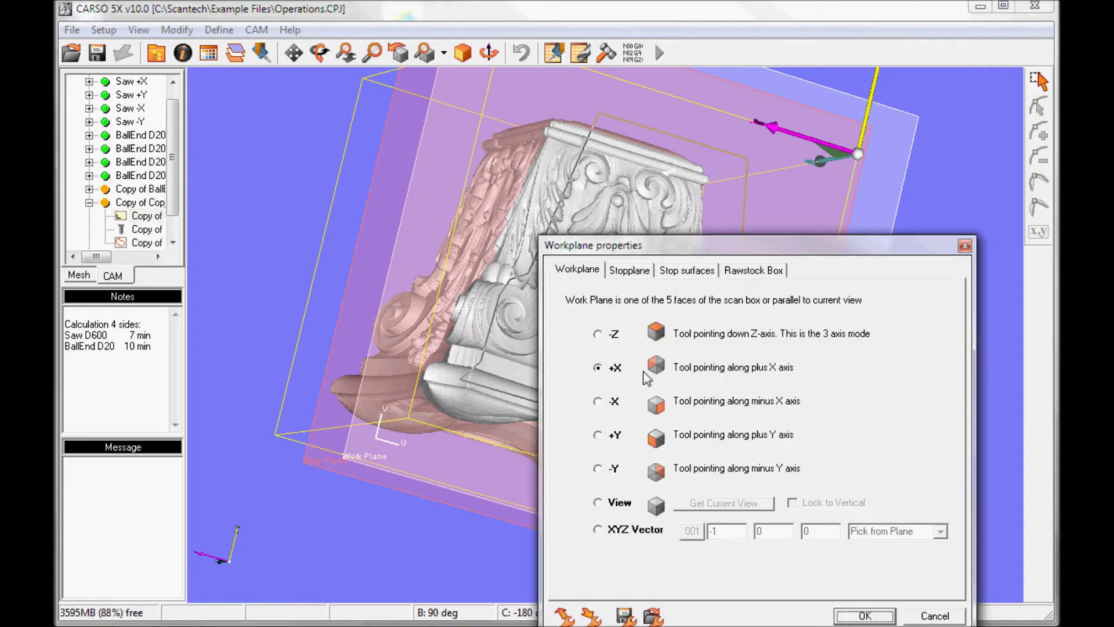
{"action": "left_click", "coordinate": [607, 401]}
{"action": "left_click", "coordinate": [864, 613]}
Step: Set the workplane of the second pasted duplicate to +Y
{"action": "left_click", "coordinate": [91, 203]}
{"action": "double_click", "coordinate": [116, 229]}
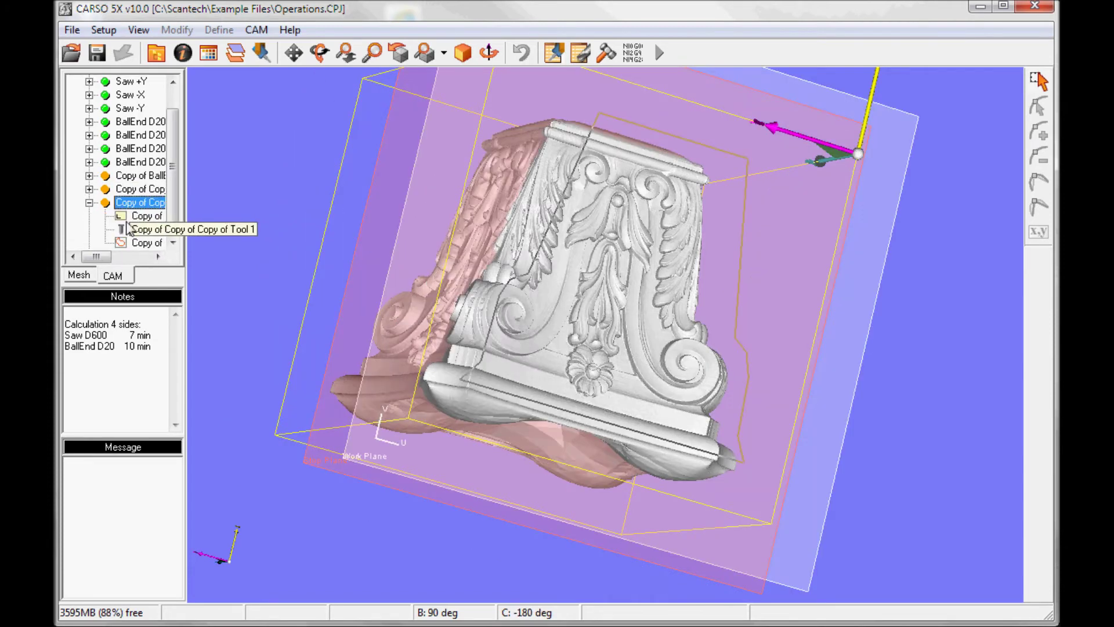
{"action": "double_click", "coordinate": [130, 218]}
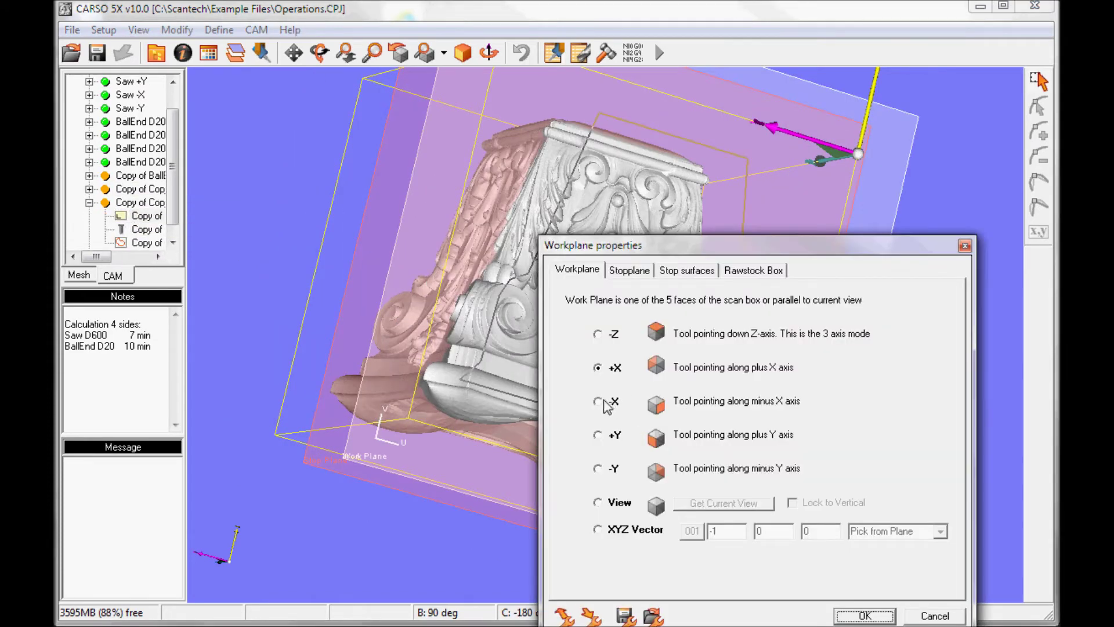
{"action": "left_click", "coordinate": [607, 435]}
{"action": "left_click", "coordinate": [865, 615]}
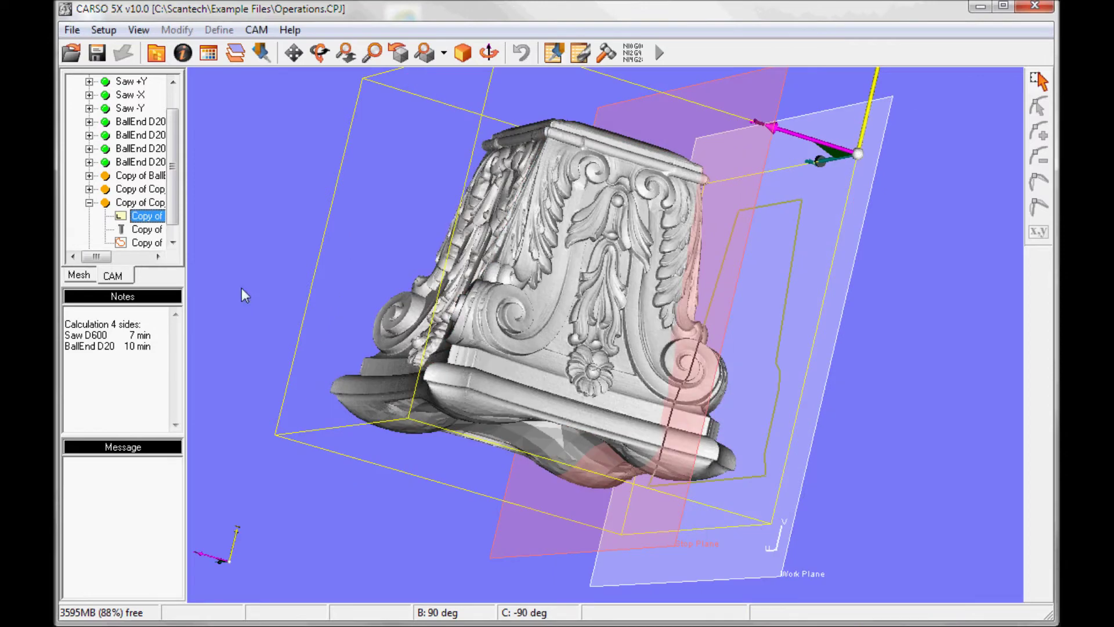
Step: Set the workplane of the last pasted duplicate to -Y
{"action": "scroll", "coordinate": [174, 214], "scroll_direction": "down", "scroll_amount": 1}
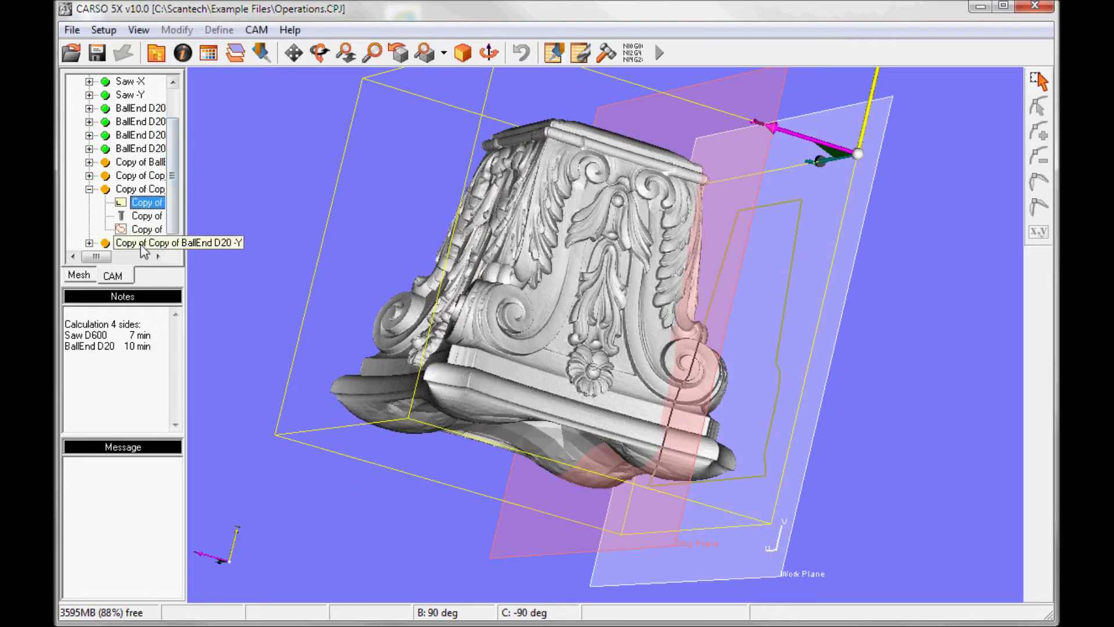
{"action": "double_click", "coordinate": [146, 244]}
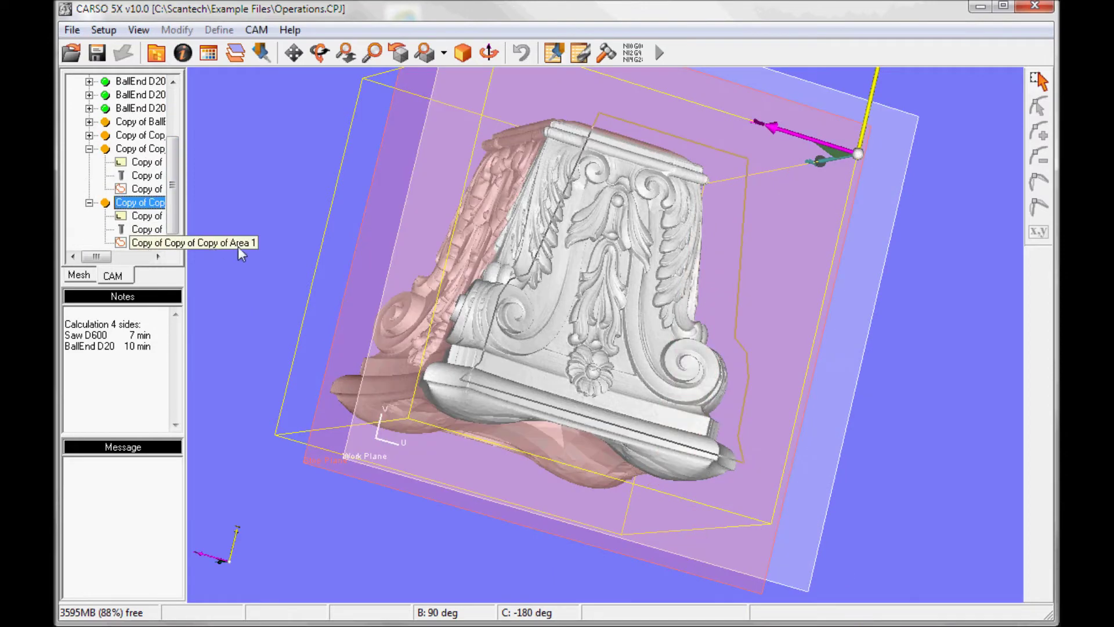
{"action": "double_click", "coordinate": [146, 216]}
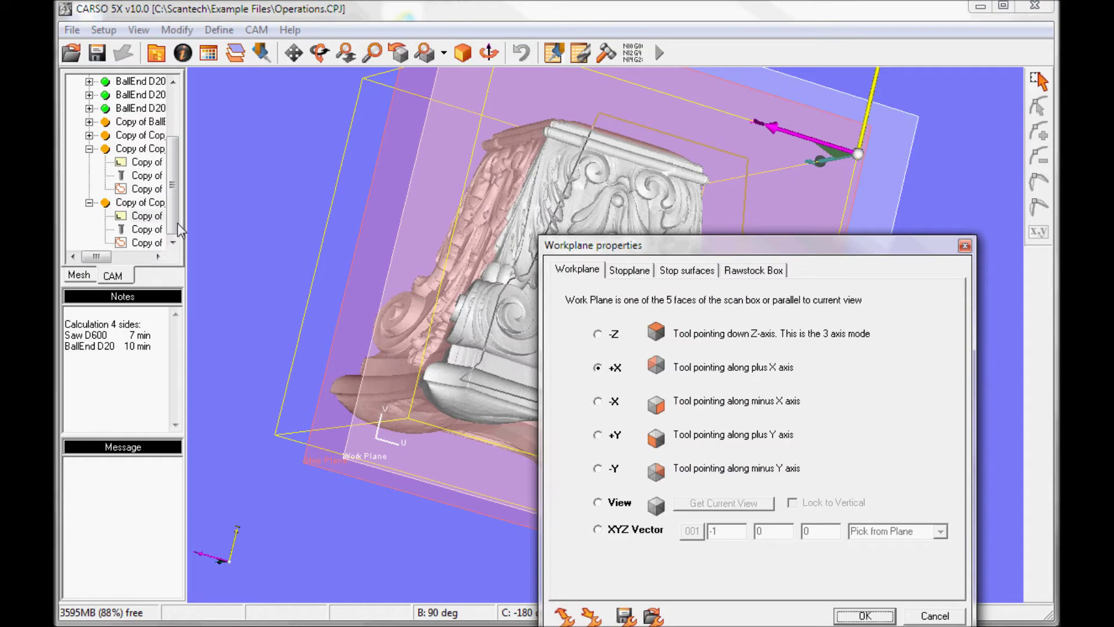
{"action": "left_click", "coordinate": [598, 470]}
{"action": "left_click", "coordinate": [864, 616]}
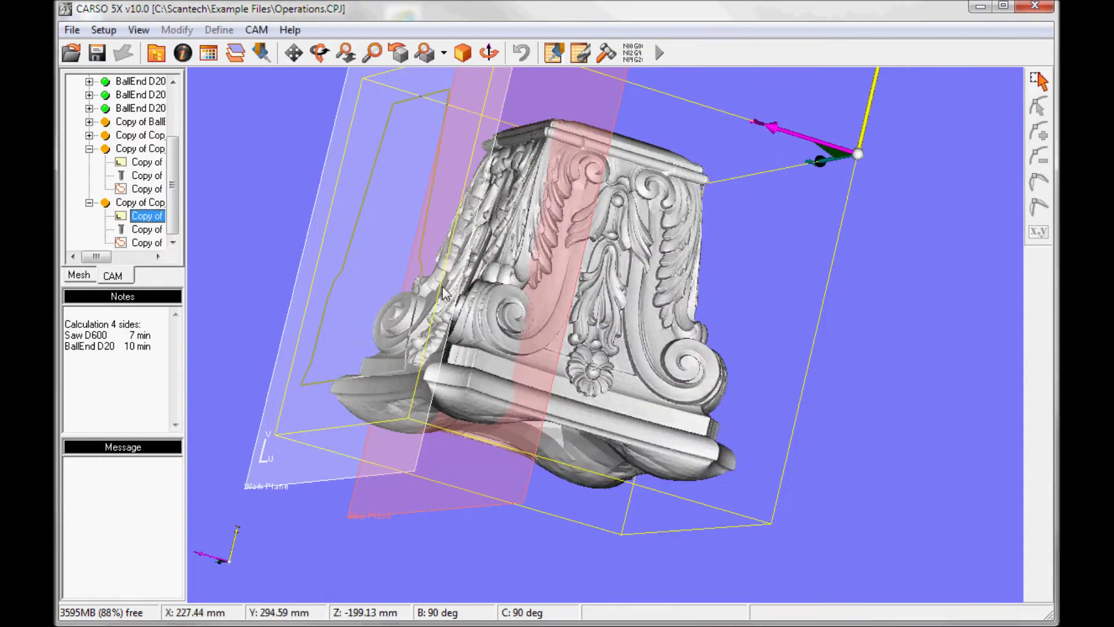
{"action": "left_click_drag", "start_coordinate": [486, 270], "coordinate": [558, 293]}
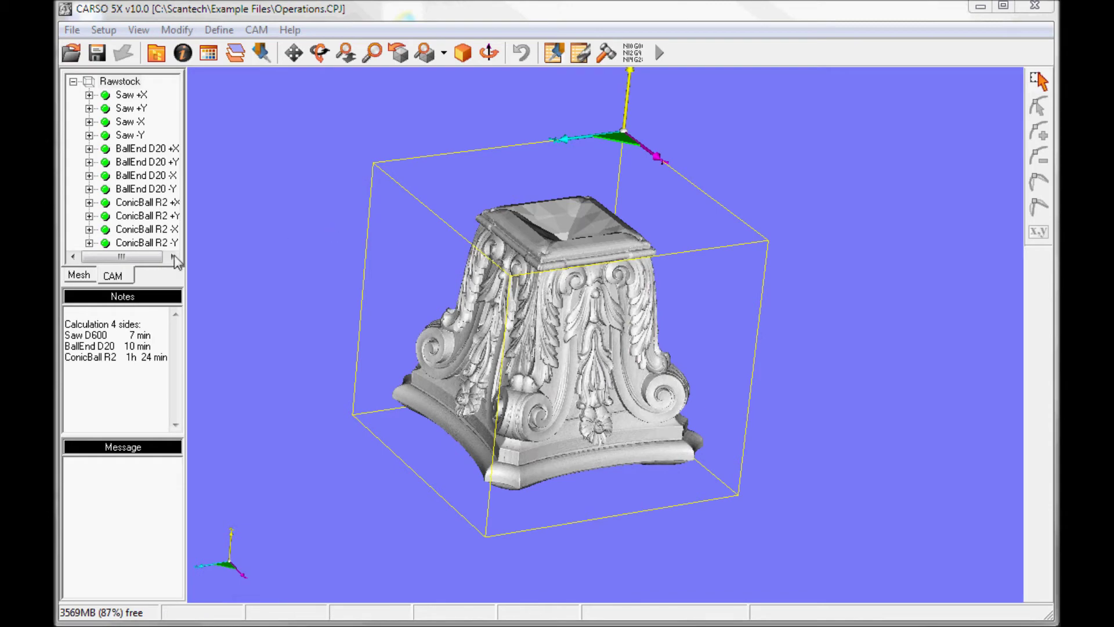
Step: Select the ConicBall R2 +X operation and examine its tool path lines up close on the capital's carved side
{"action": "left_click", "coordinate": [155, 204]}
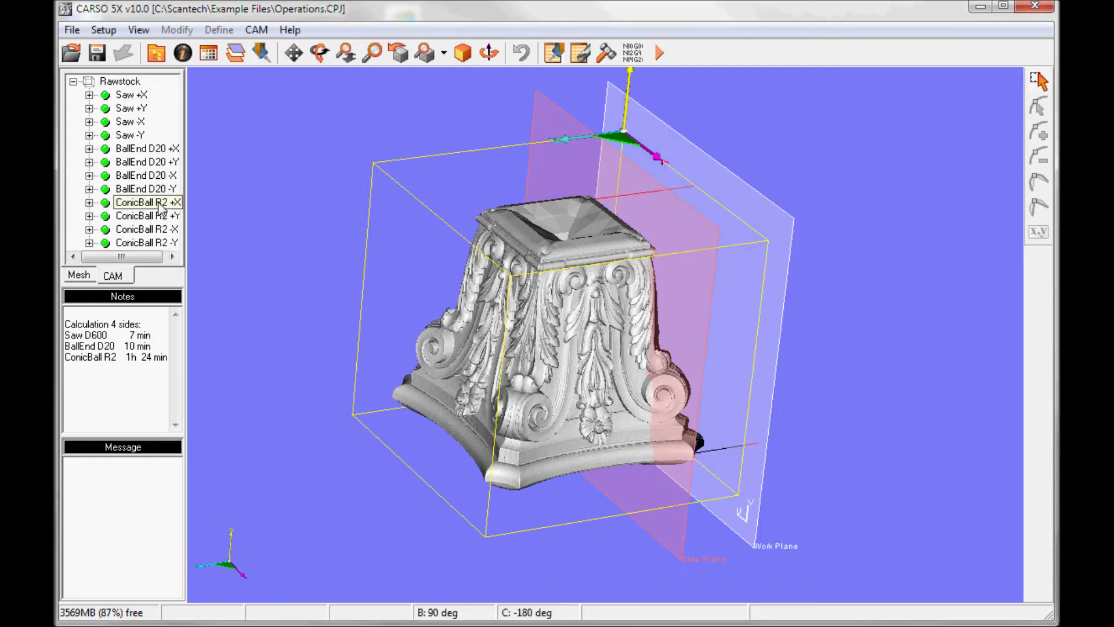
{"action": "middle_click_drag", "start_coordinate": [583, 348], "coordinate": [351, 301]}
{"action": "scroll", "coordinate": [466, 283], "scroll_direction": "down", "scroll_amount": 2}
{"action": "scroll", "coordinate": [482, 283], "scroll_direction": "up", "scroll_amount": 5}
{"action": "scroll", "coordinate": [483, 284], "scroll_direction": "up", "scroll_amount": 6}
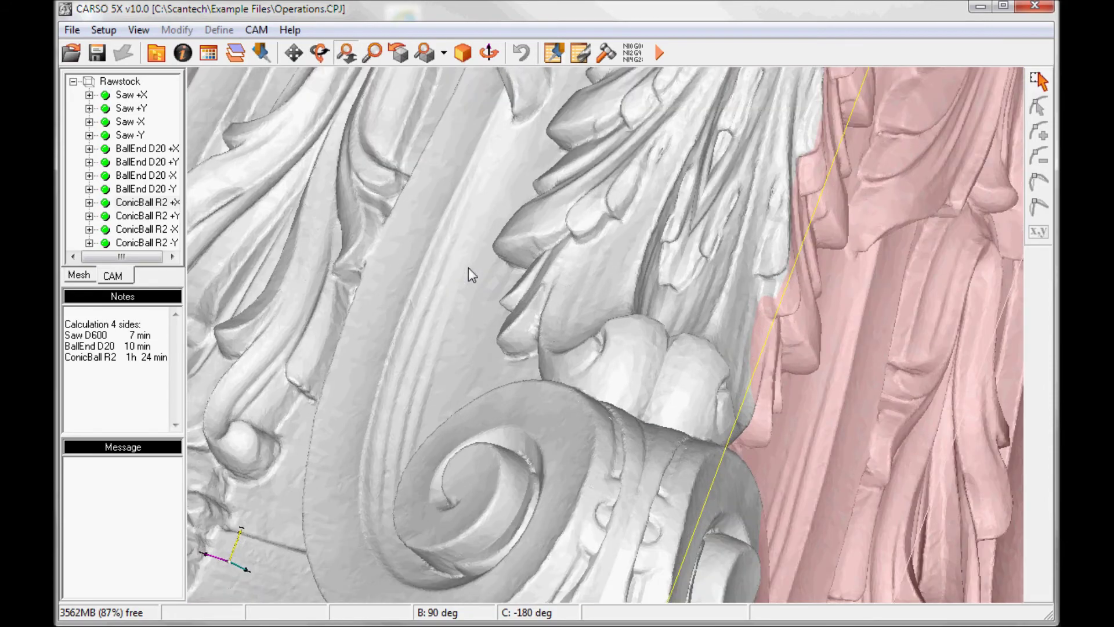
{"action": "middle_click_drag", "start_coordinate": [525, 274], "coordinate": [813, 338]}
{"action": "mouse_move", "coordinate": [600, 374]}
{"action": "middle_mouse_down"}
{"action": "mouse_move", "coordinate": [712, 236]}
{"action": "mouse_move", "coordinate": [724, 182]}
{"action": "mouse_move", "coordinate": [686, 409]}
{"action": "middle_mouse_up"}
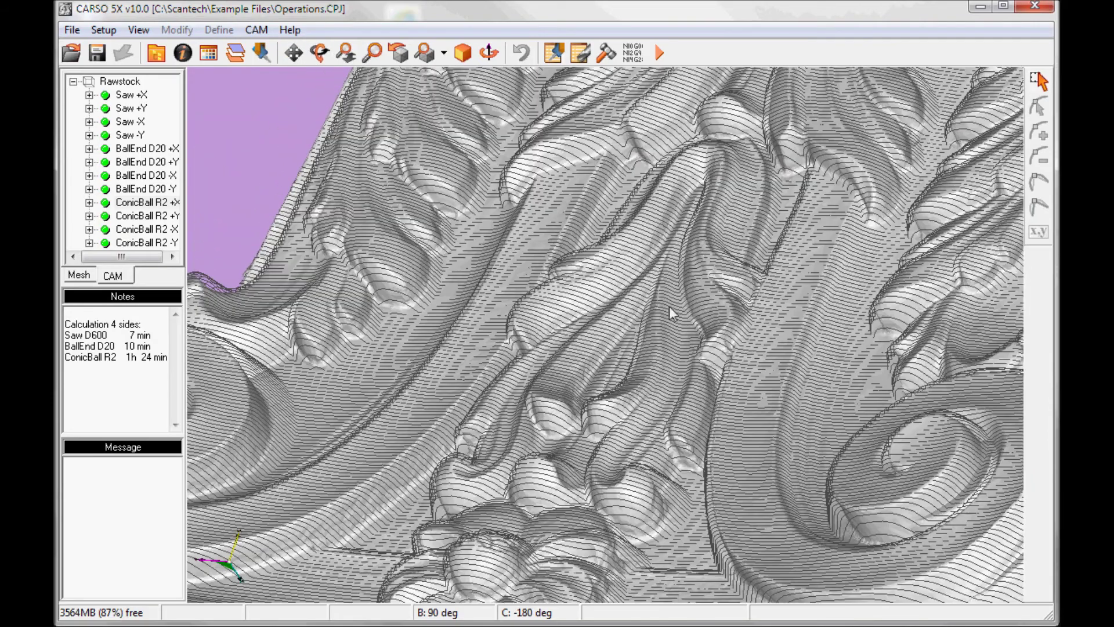
Step: Start the tool path simulation of ConicBall R2 +X and view the milling head working on the capital's side
{"action": "left_click", "coordinate": [659, 53]}
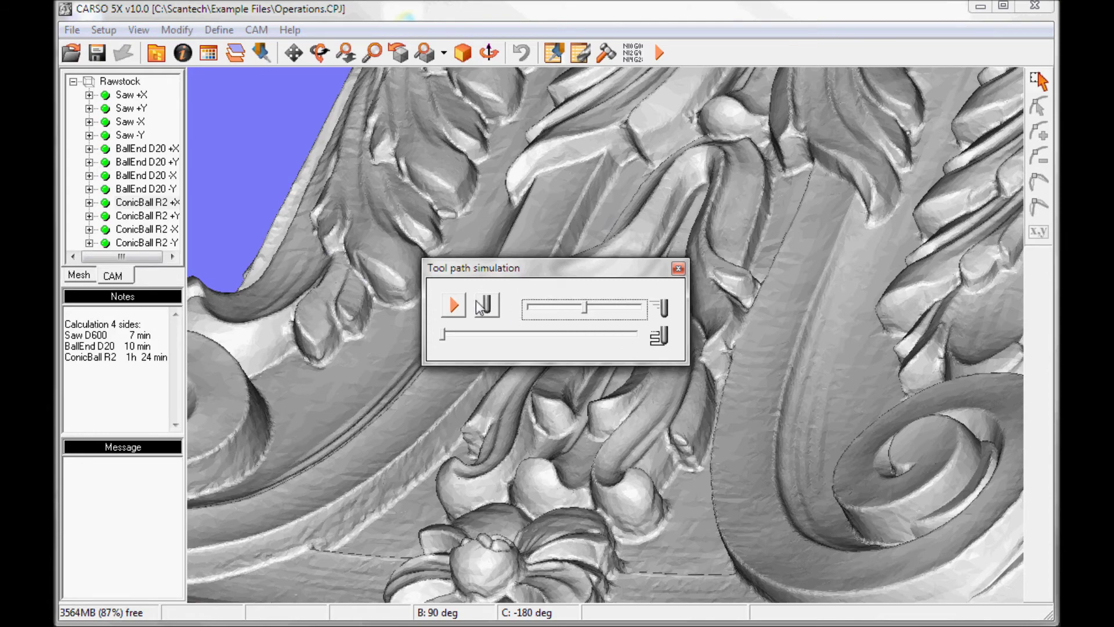
{"action": "left_click_drag", "start_coordinate": [485, 281], "coordinate": [804, 67]}
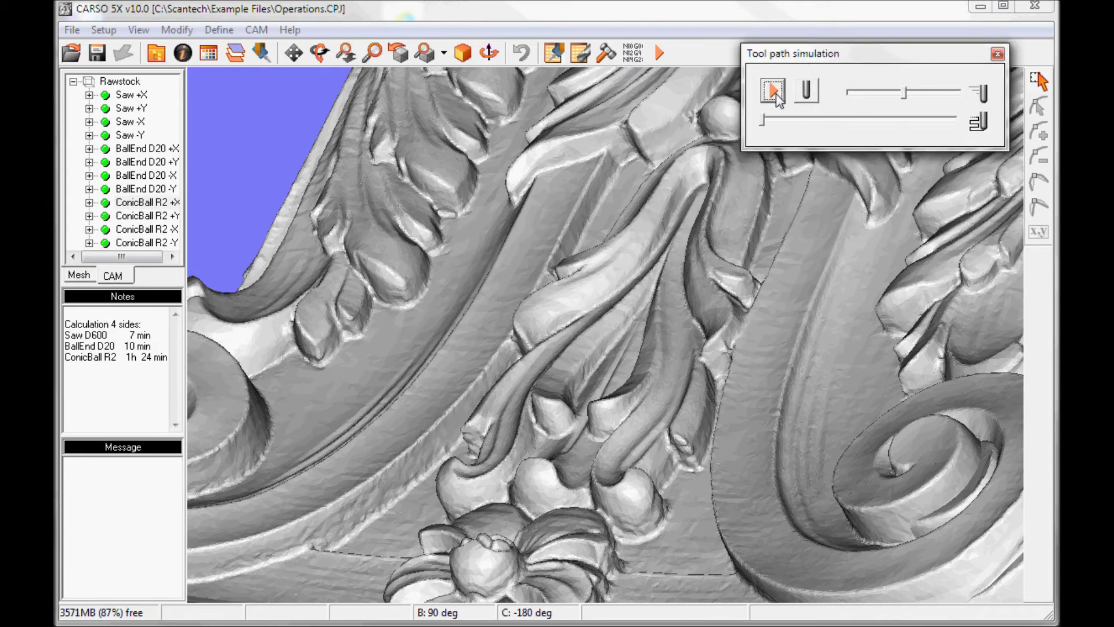
{"action": "left_click", "coordinate": [773, 91]}
{"action": "left_click", "coordinate": [593, 232]}
{"action": "scroll", "coordinate": [563, 295], "scroll_direction": "down", "scroll_amount": 5}
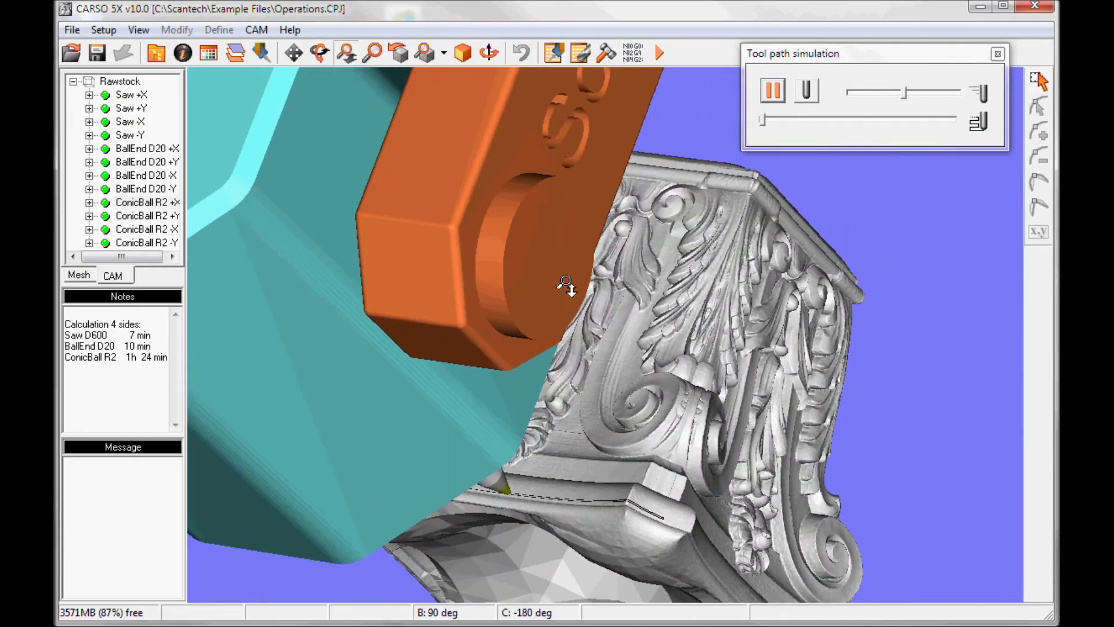
{"action": "left_click_drag", "start_coordinate": [566, 285], "coordinate": [571, 325]}
{"action": "middle_click_drag", "start_coordinate": [571, 325], "coordinate": [493, 382]}
{"action": "left_click_drag", "start_coordinate": [493, 383], "coordinate": [500, 368]}
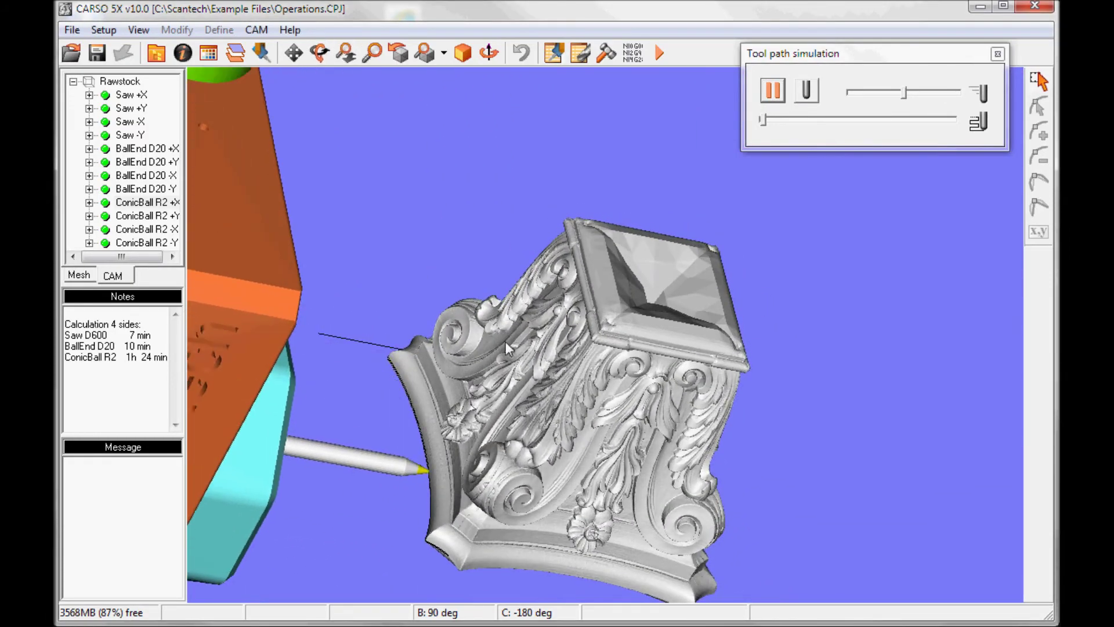
{"action": "middle_click_drag", "start_coordinate": [531, 317], "coordinate": [552, 245]}
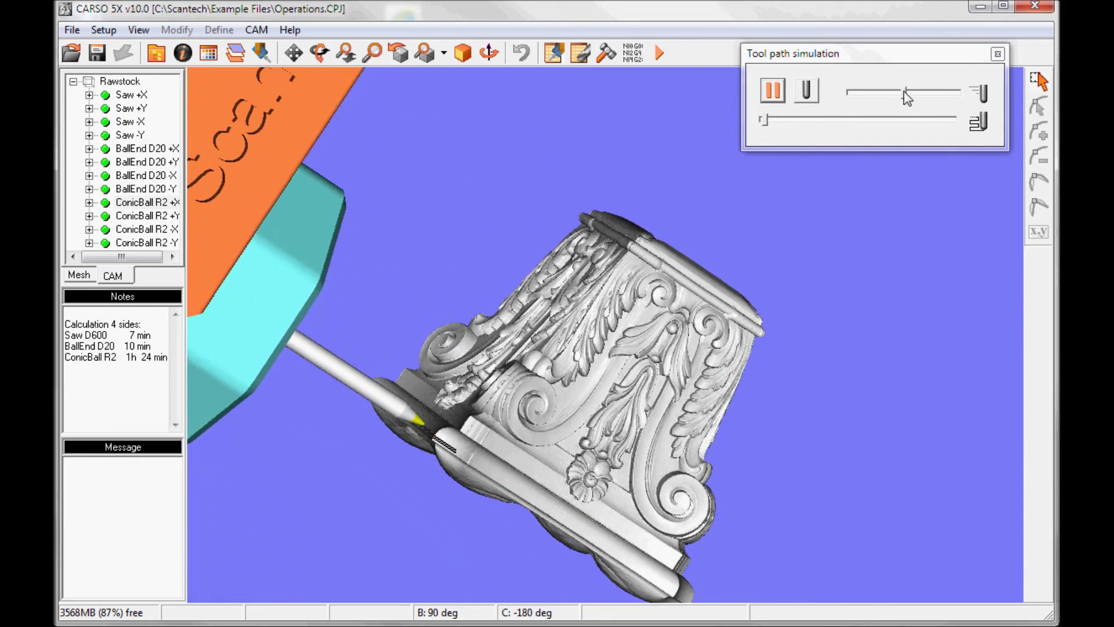
Step: Raise the simulation speed to maximum and advance the simulation to nearly halfway through the tool path
{"action": "left_click_drag", "start_coordinate": [907, 96], "coordinate": [966, 96]}
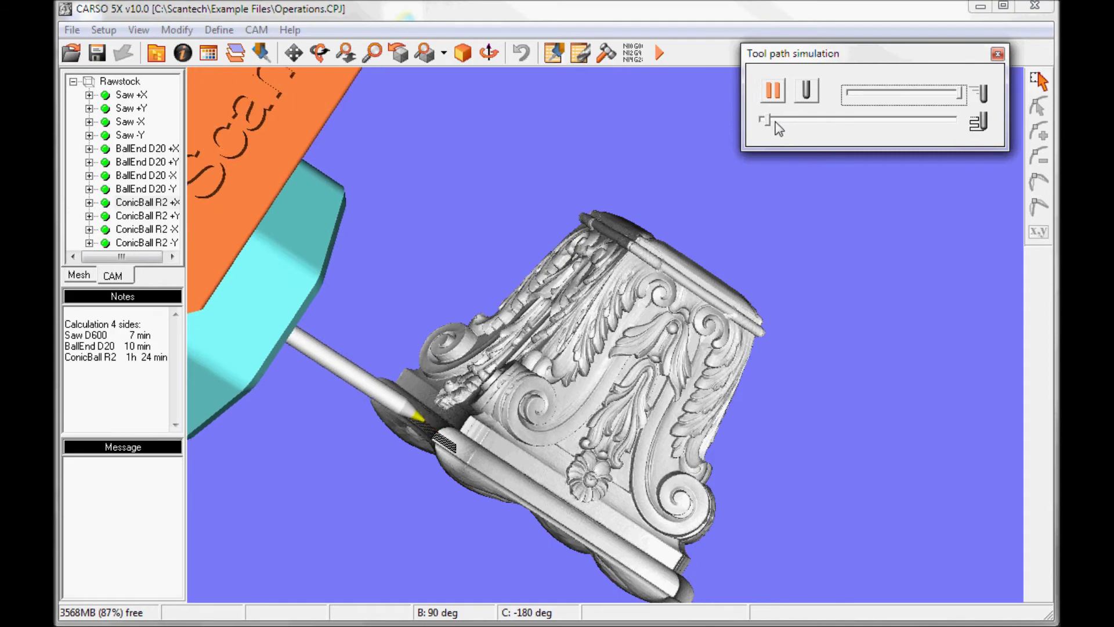
{"action": "left_click_drag", "start_coordinate": [768, 127], "coordinate": [848, 120]}
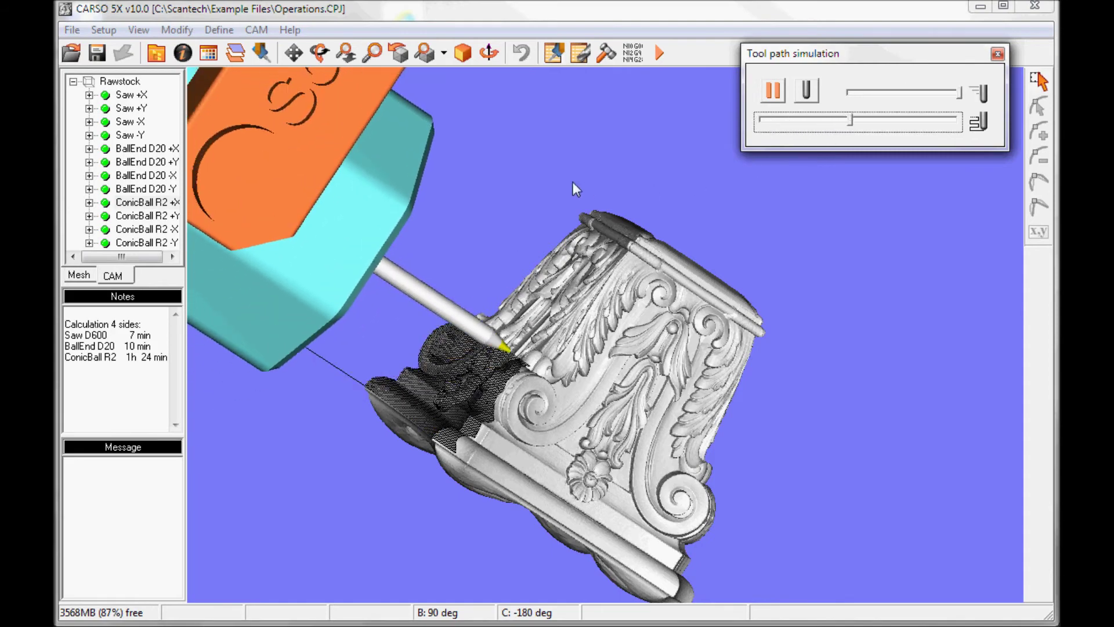
{"action": "left_click_drag", "start_coordinate": [573, 182], "coordinate": [619, 265]}
{"action": "middle_click_drag", "start_coordinate": [619, 265], "coordinate": [554, 263]}
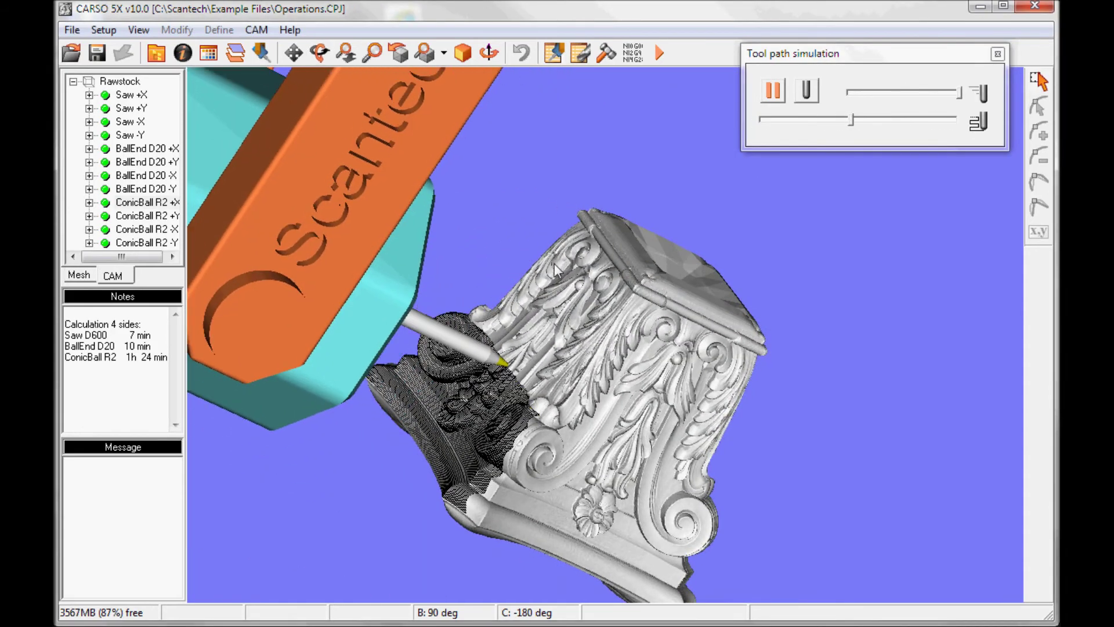
Step: Examine the running conical tool and its milled lines up close, from above and from the side of the capital
{"action": "scroll", "coordinate": [565, 275], "scroll_direction": "down", "scroll_amount": 3}
{"action": "scroll", "coordinate": [567, 275], "scroll_direction": "up", "scroll_amount": 7}
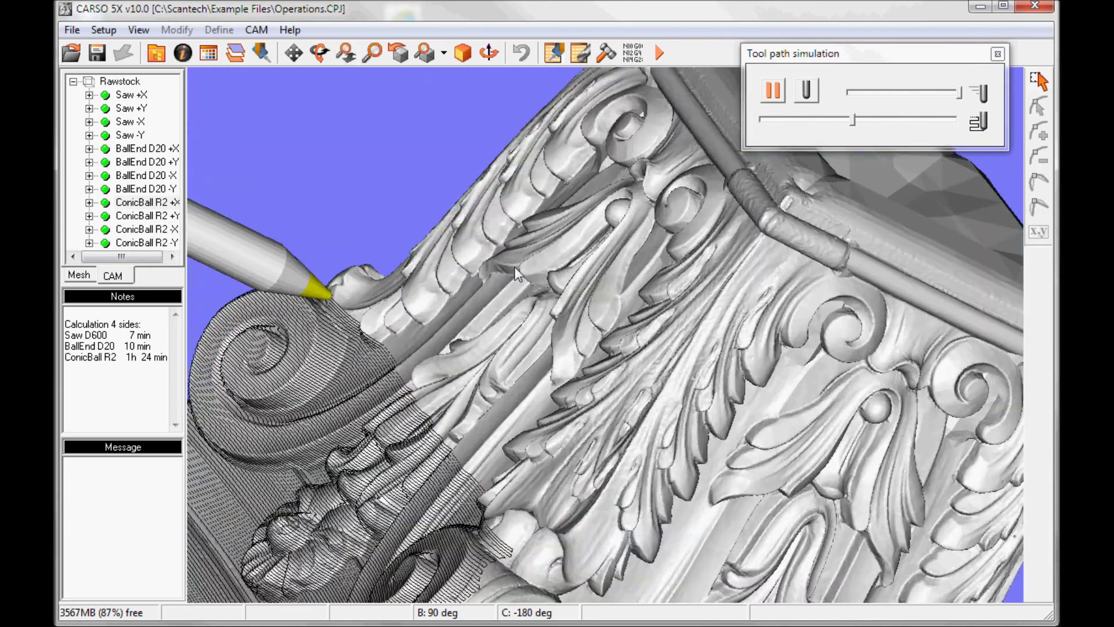
{"action": "middle_click_drag", "start_coordinate": [515, 268], "coordinate": [314, 602]}
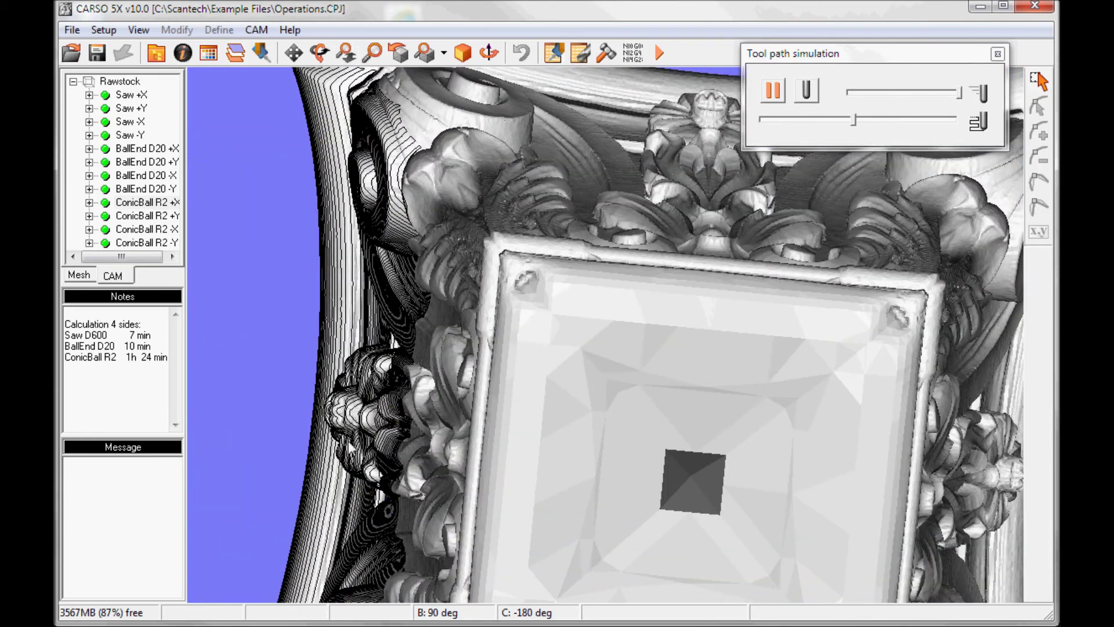
{"action": "scroll", "coordinate": [436, 338], "scroll_direction": "down", "scroll_amount": 5}
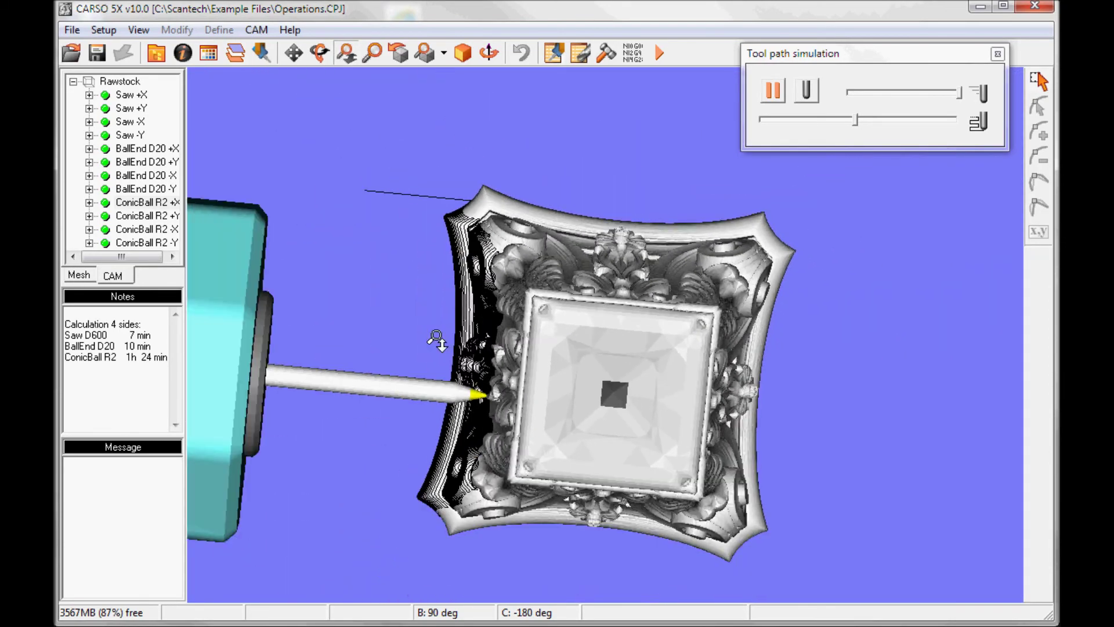
{"action": "left_click_drag", "start_coordinate": [436, 341], "coordinate": [490, 318]}
{"action": "middle_click_drag", "start_coordinate": [491, 318], "coordinate": [499, 313]}
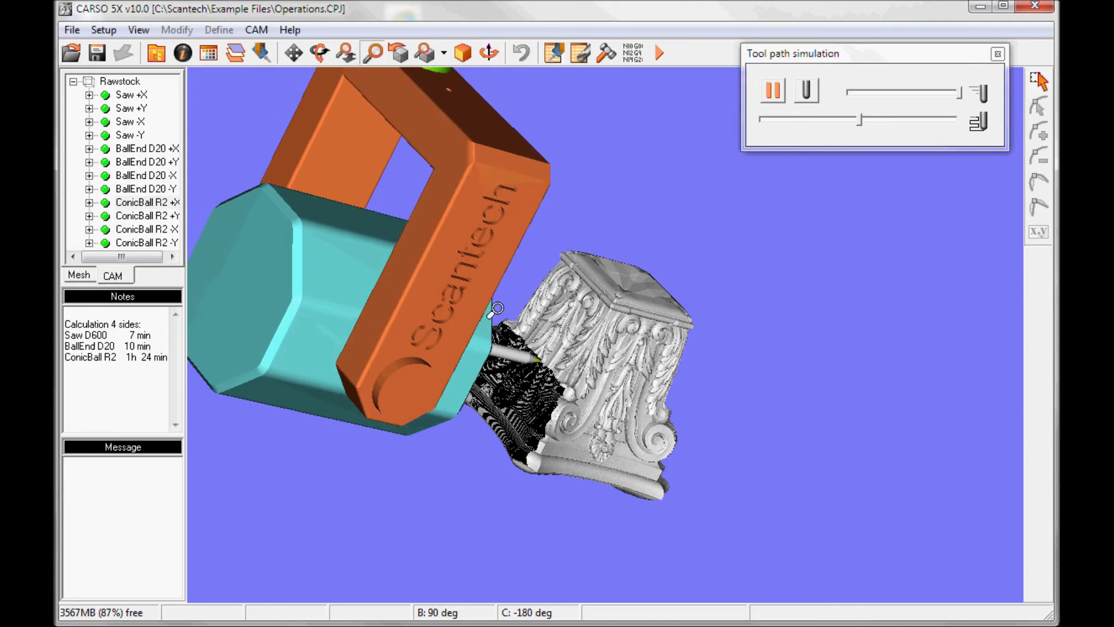
{"action": "scroll", "coordinate": [532, 362], "scroll_direction": "up", "scroll_amount": 5}
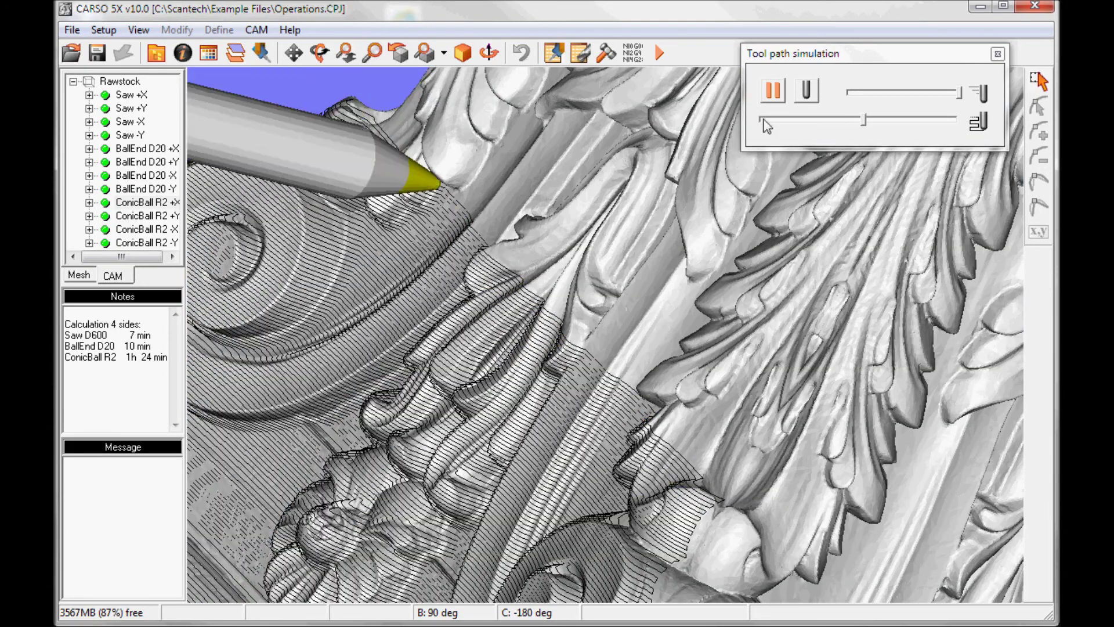
Step: Pause and close the tool path simulation, and view the whole capital with the ConicBall R2 +X tool path
{"action": "left_click", "coordinate": [774, 89]}
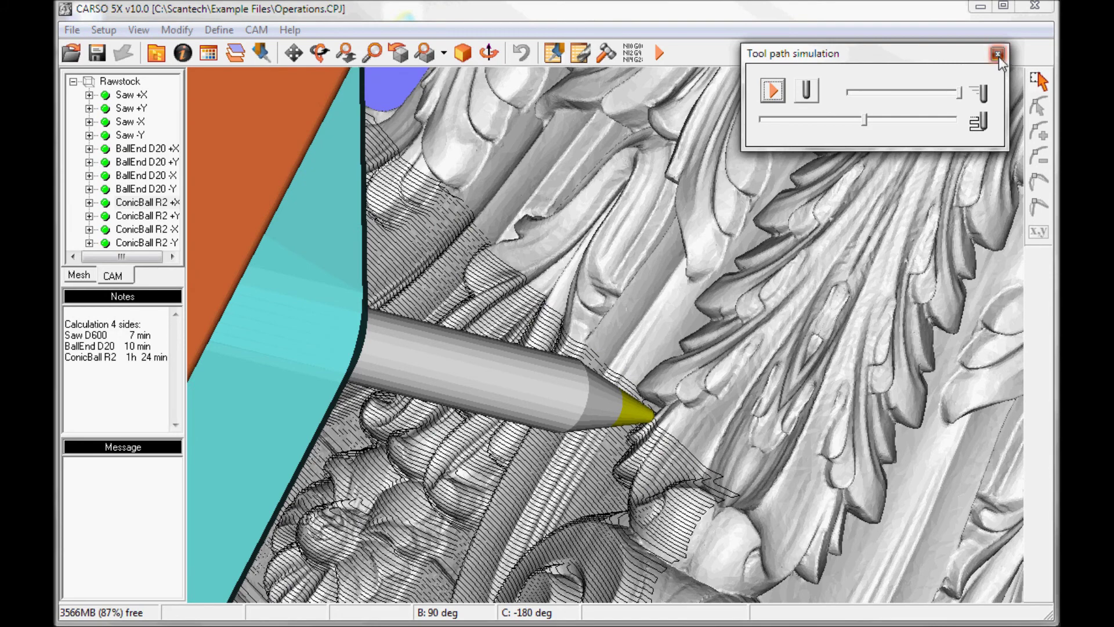
{"action": "left_click", "coordinate": [998, 55]}
{"action": "key", "text": "f"}
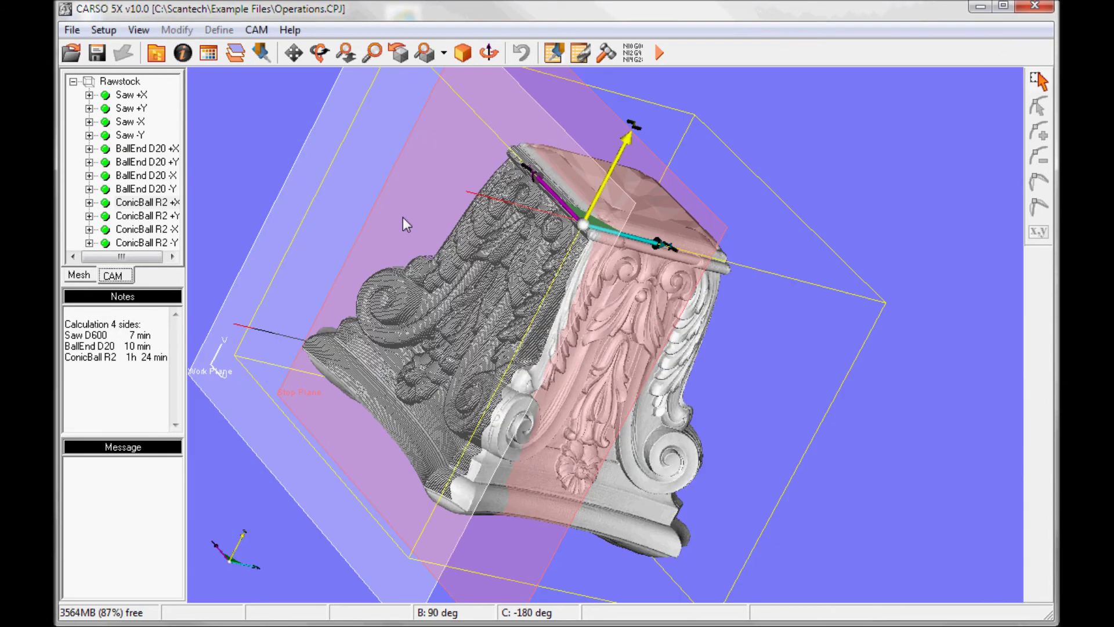
{"action": "middle_click_drag", "start_coordinate": [457, 325], "coordinate": [609, 429]}
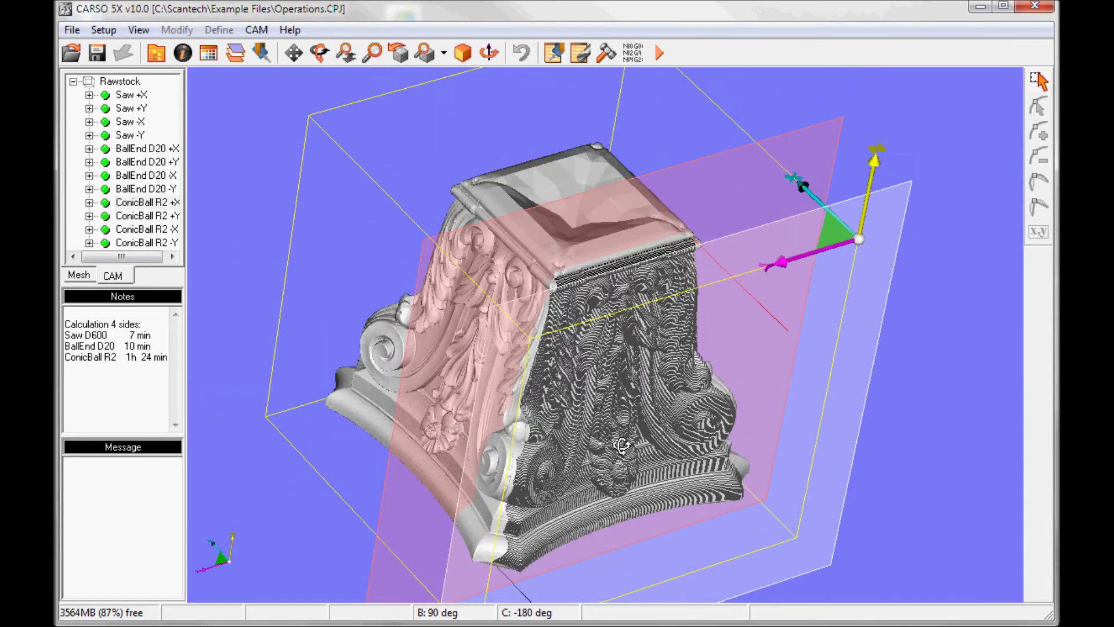
Step: Post process the project and save the result as Capitel.PP in Example Files, replacing the existing file
{"action": "left_click", "coordinate": [633, 52]}
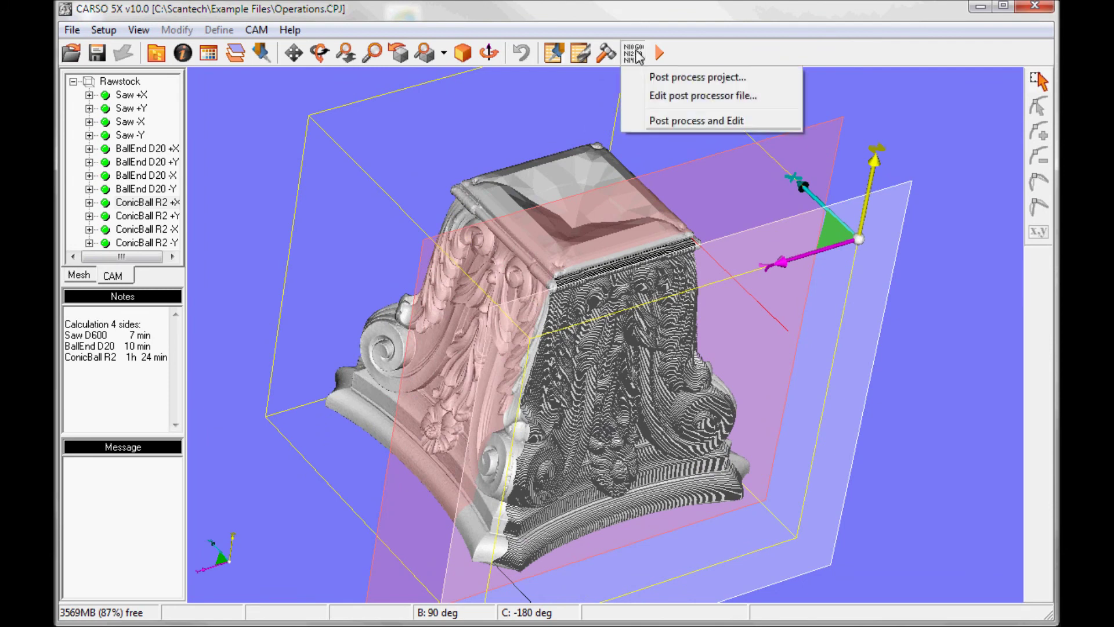
{"action": "left_click", "coordinate": [667, 76]}
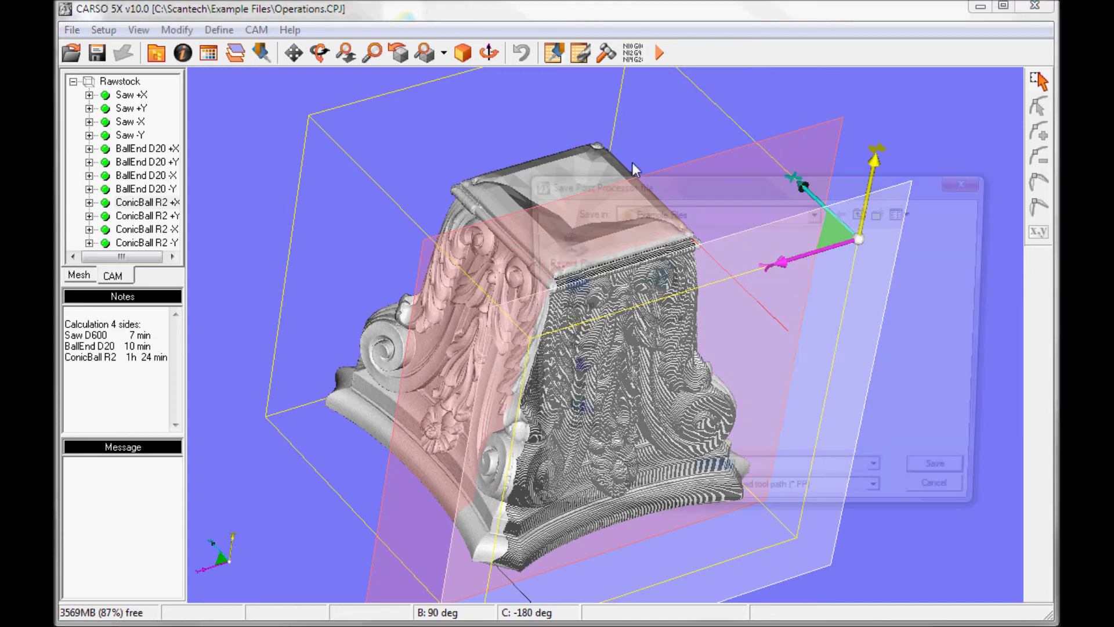
{"action": "double_click", "coordinate": [655, 286]}
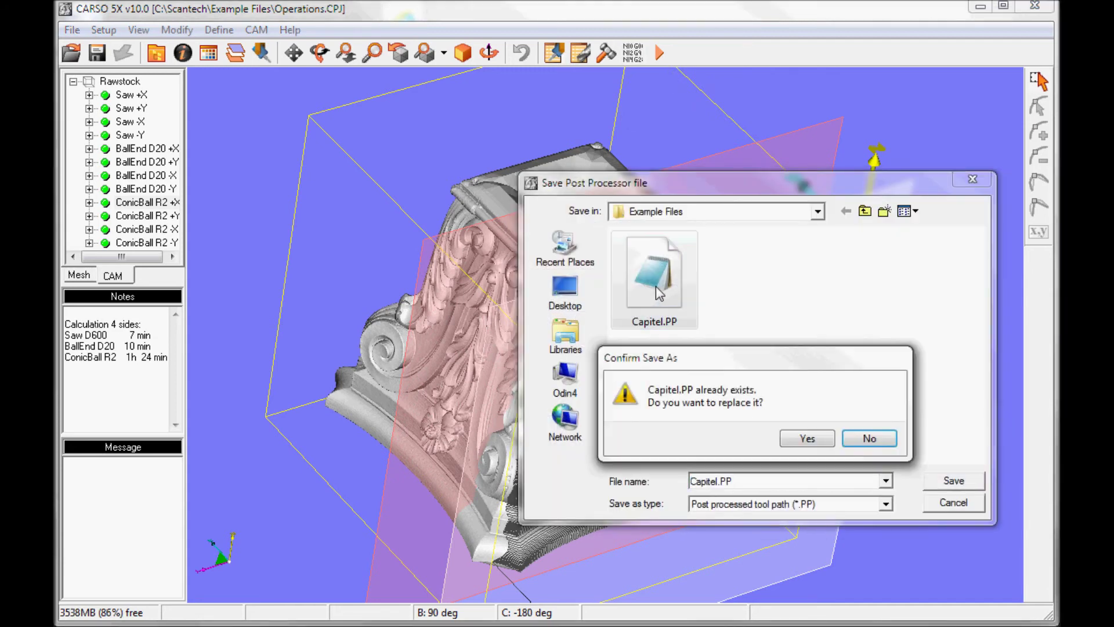
{"action": "left_click", "coordinate": [809, 436]}
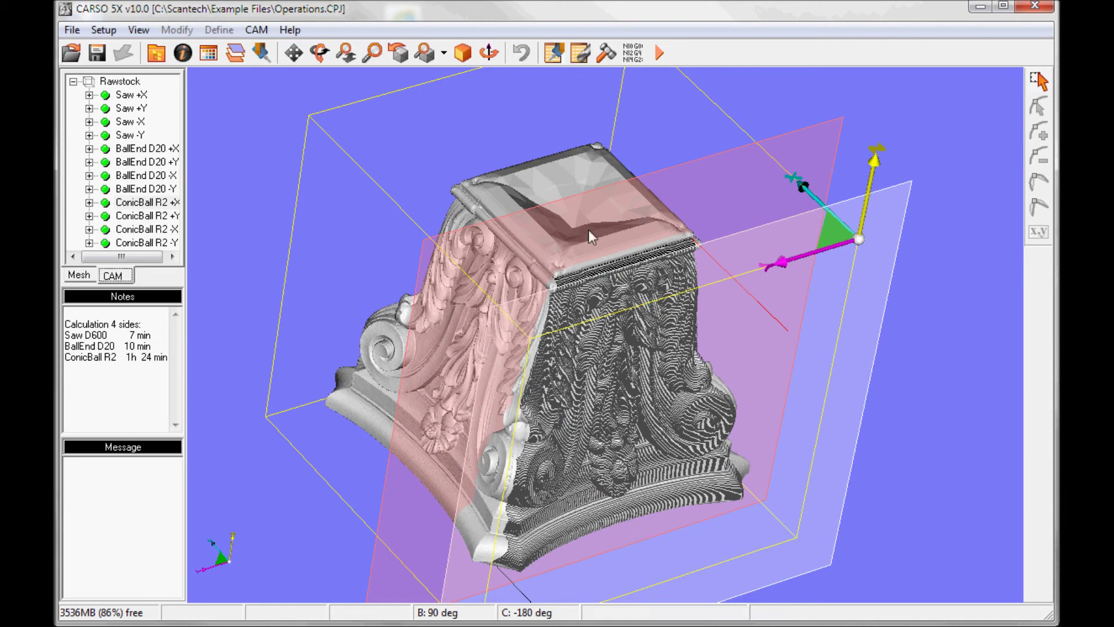
Step: Open the post processor file Capitel.PP for editing and examine its header, tool change and first Saw +X area milling coordinates
{"action": "left_click", "coordinate": [626, 58]}
{"action": "left_click", "coordinate": [657, 94]}
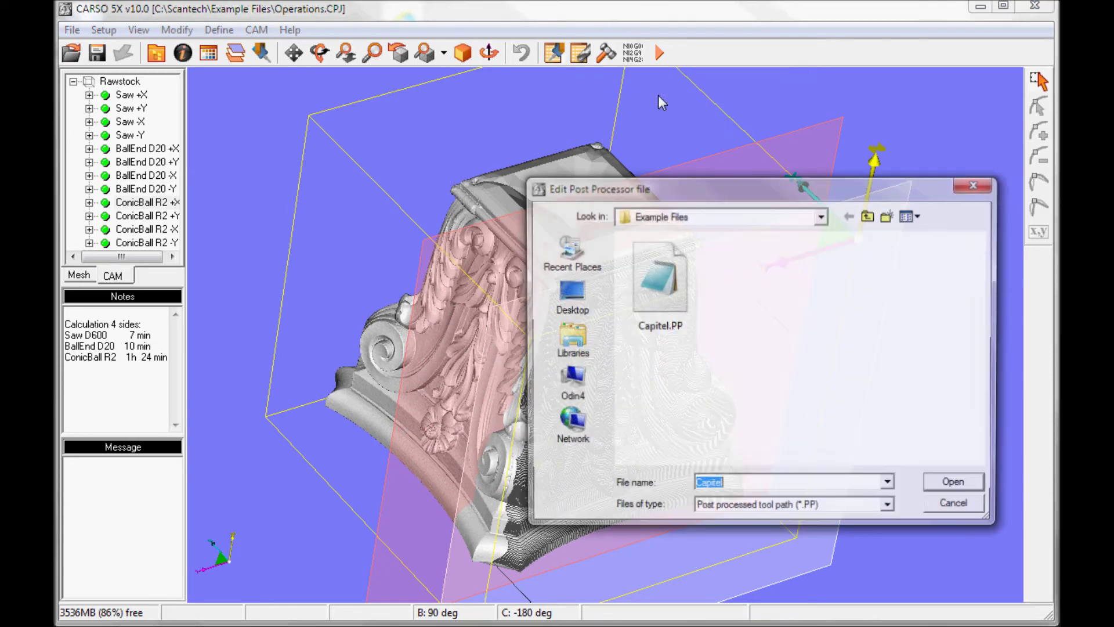
{"action": "double_click", "coordinate": [664, 290]}
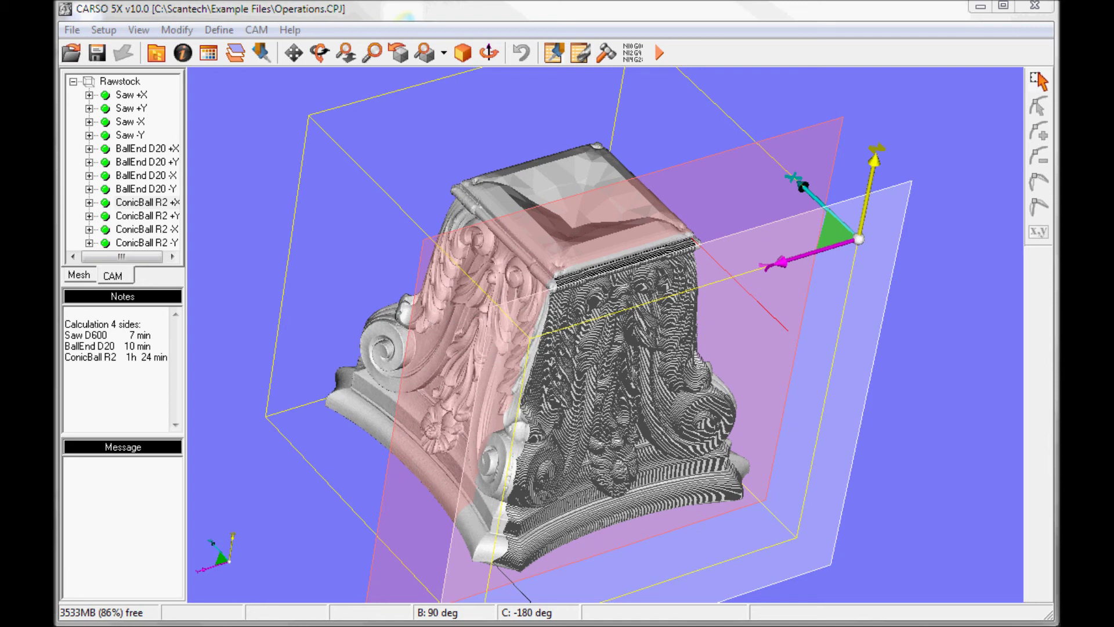
{"action": "left_click_drag", "start_coordinate": [54, 125], "coordinate": [384, 84]}
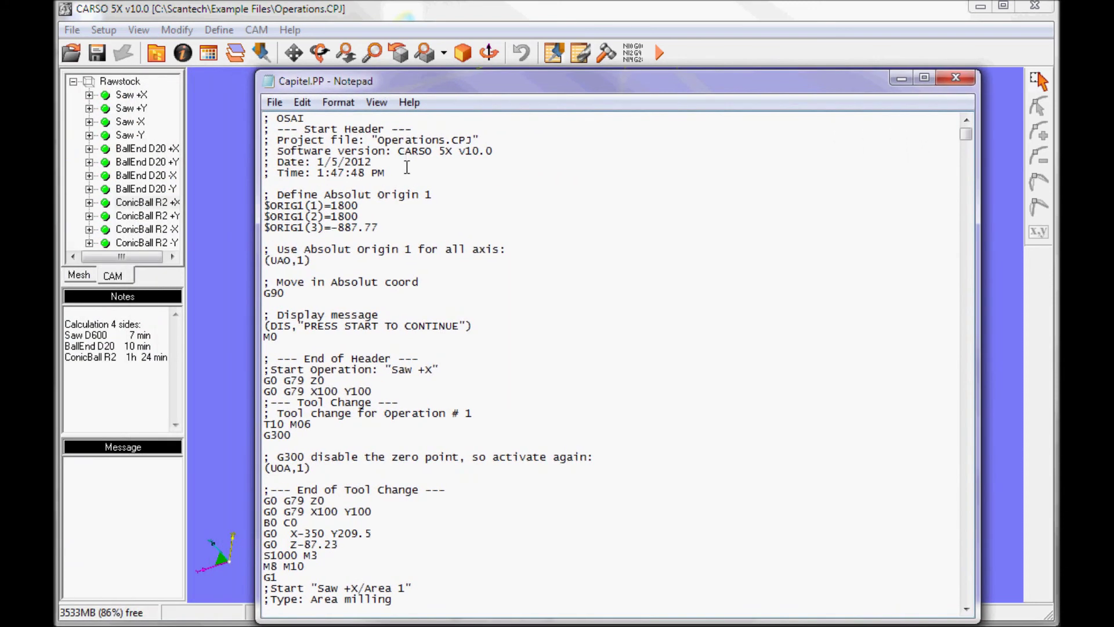
{"action": "scroll", "coordinate": [406, 167], "scroll_direction": "down", "scroll_amount": 12}
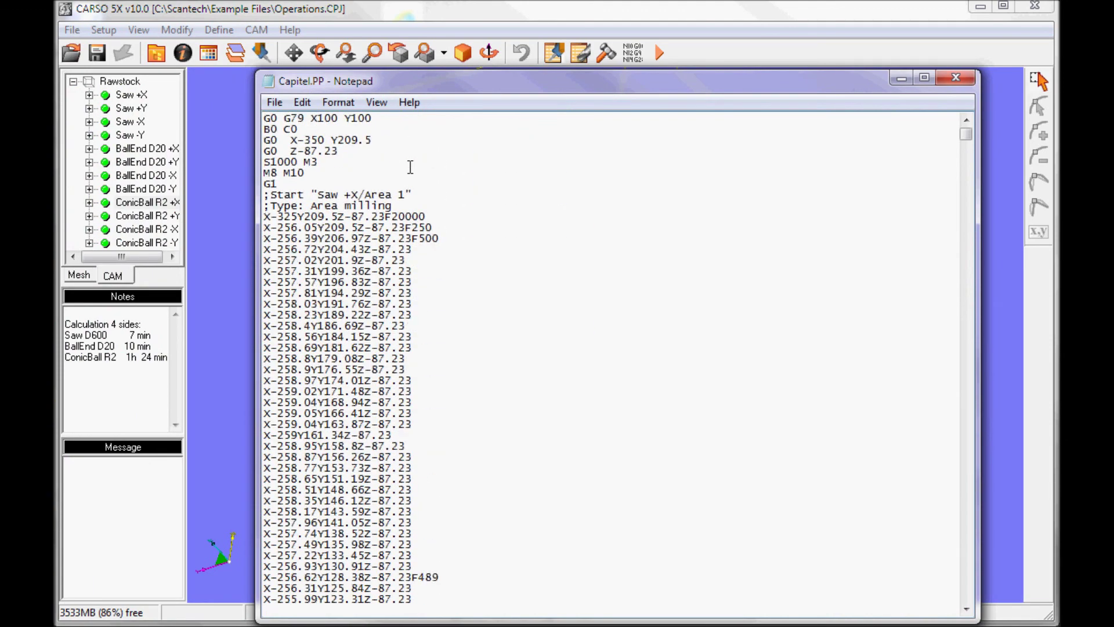
{"action": "scroll", "coordinate": [411, 167], "scroll_direction": "down", "scroll_amount": 15}
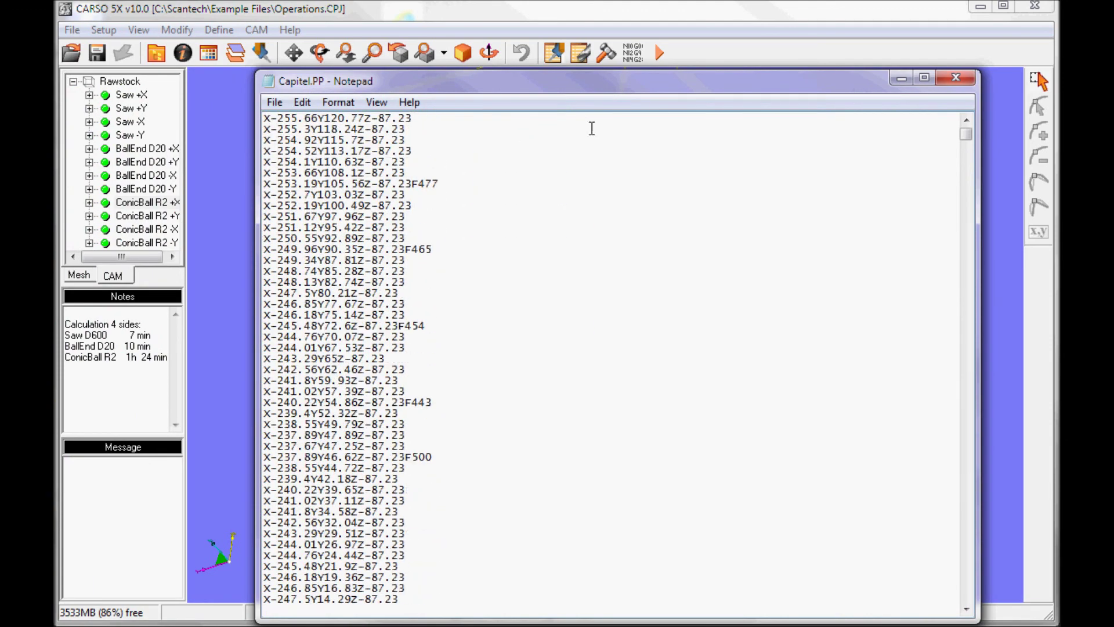